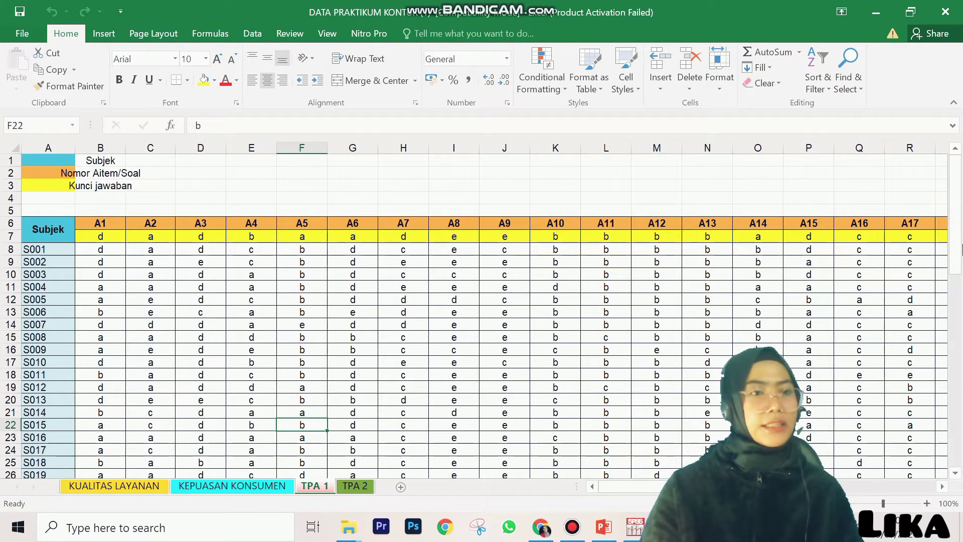
{"action": "left_click_drag", "start_coordinate": [962, 259], "coordinate": [962, 494]}
{"action": "left_click_drag", "start_coordinate": [962, 454], "coordinate": [962, 261]}
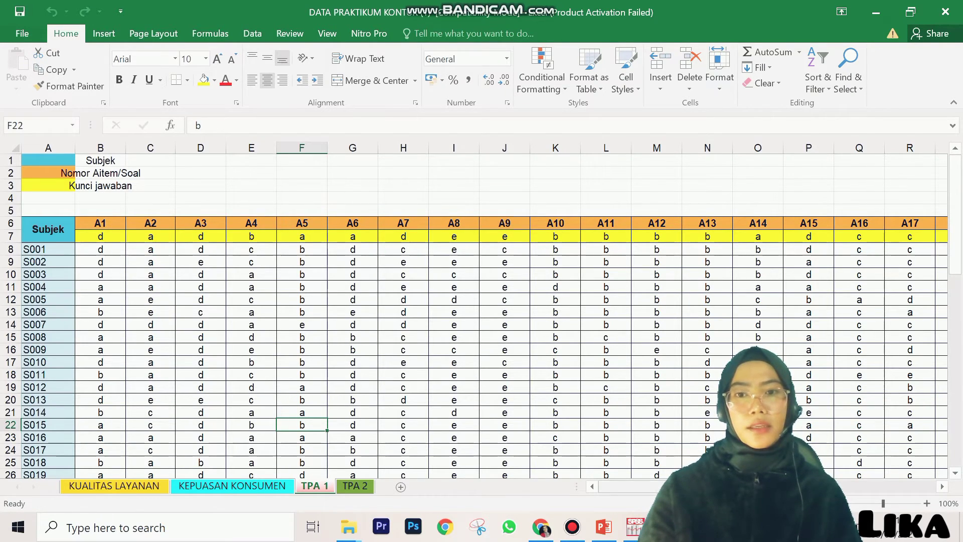
{"action": "left_click_drag", "start_coordinate": [632, 486], "coordinate": [464, 498]}
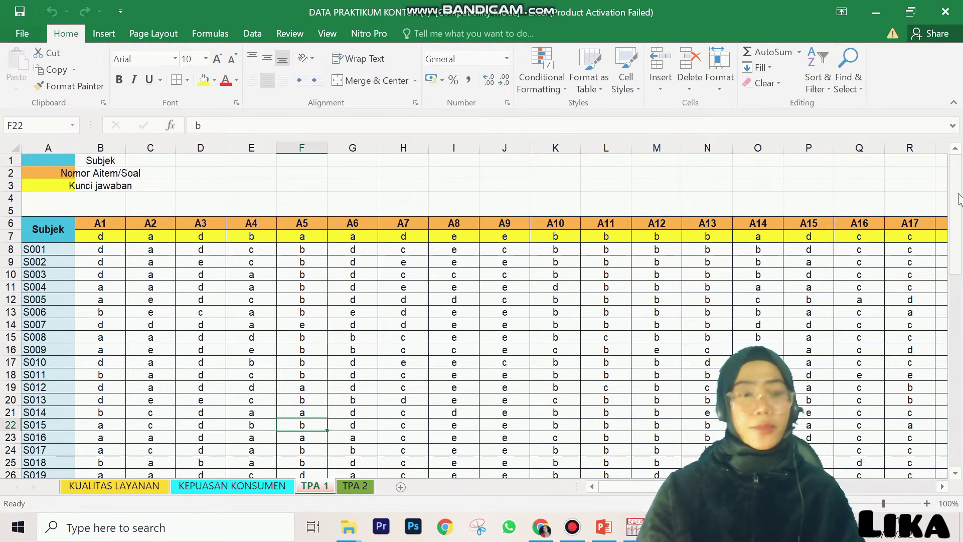
Step: Copy all subjects' answers for items A1 to A80 on the TPA 1 sheet, cells B8 to CC65
{"action": "left_click", "coordinate": [103, 250]}
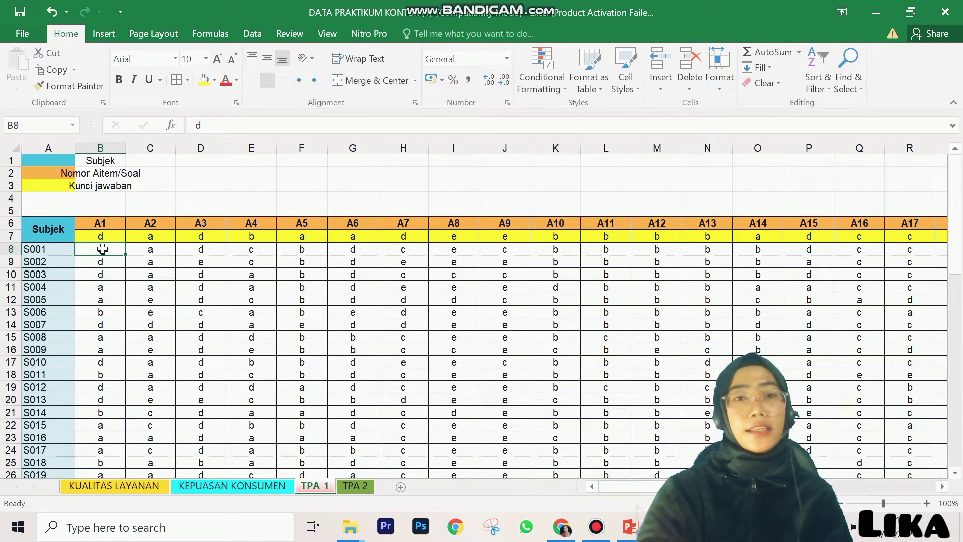
{"action": "key", "text": "ctrl+c"}
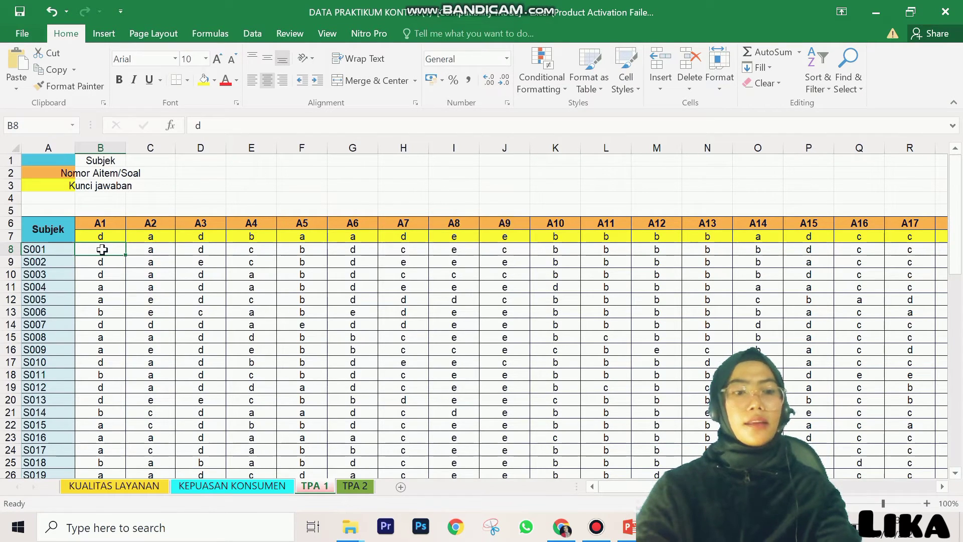
{"action": "key", "text": "ctrl+shift+Right"}
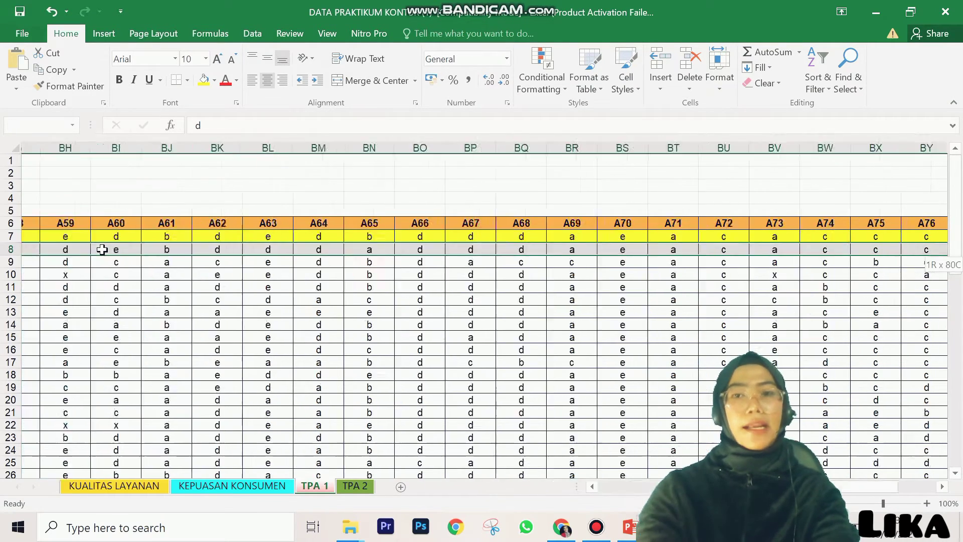
{"action": "key", "text": "ctrl+shift+Down"}
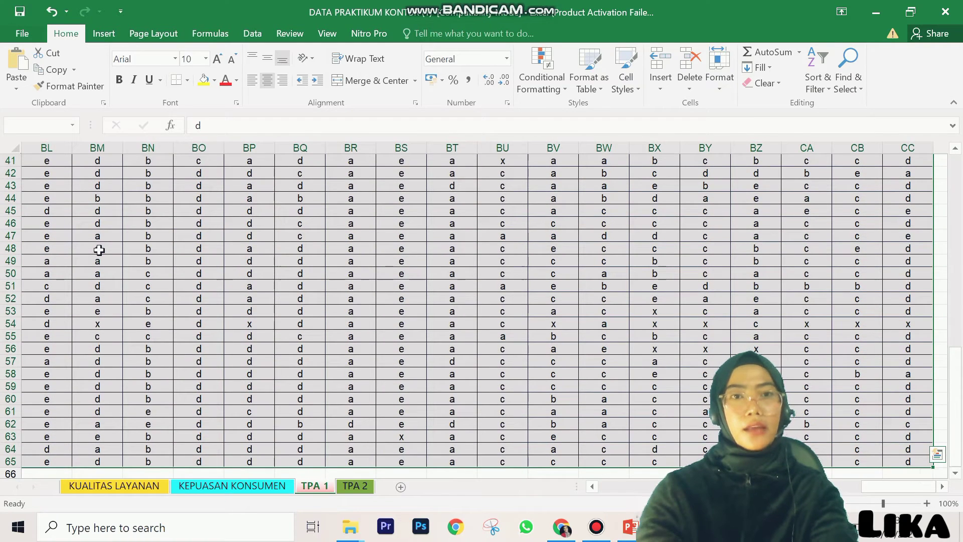
{"action": "key", "text": "ctrl+c"}
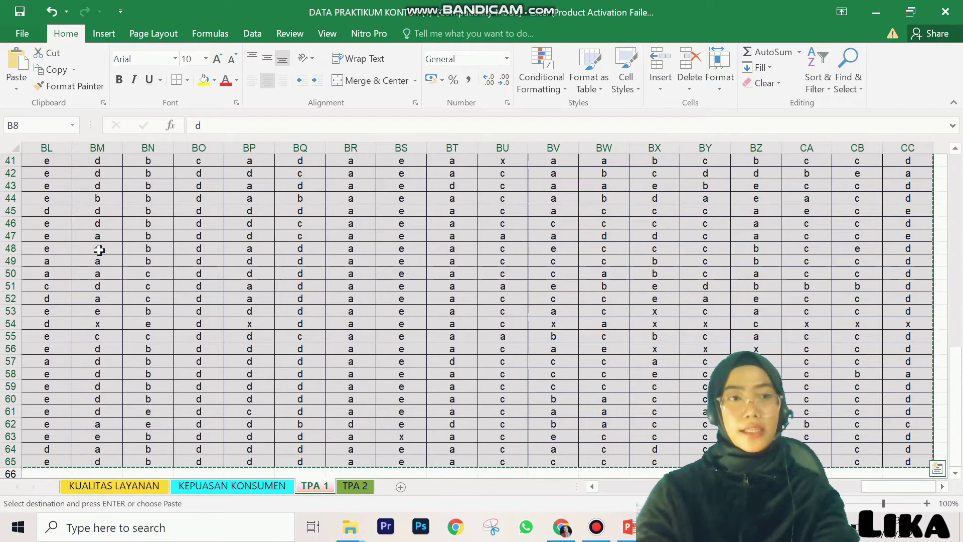
Step: Open Notepad and paste the copied answers into a new blank document
{"action": "left_click", "coordinate": [142, 528]}
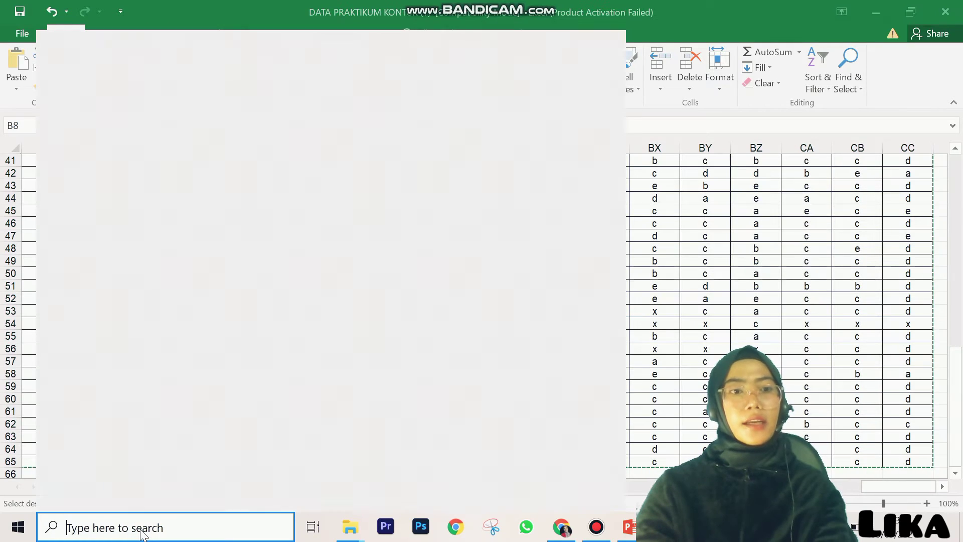
{"action": "type", "text": "not"}
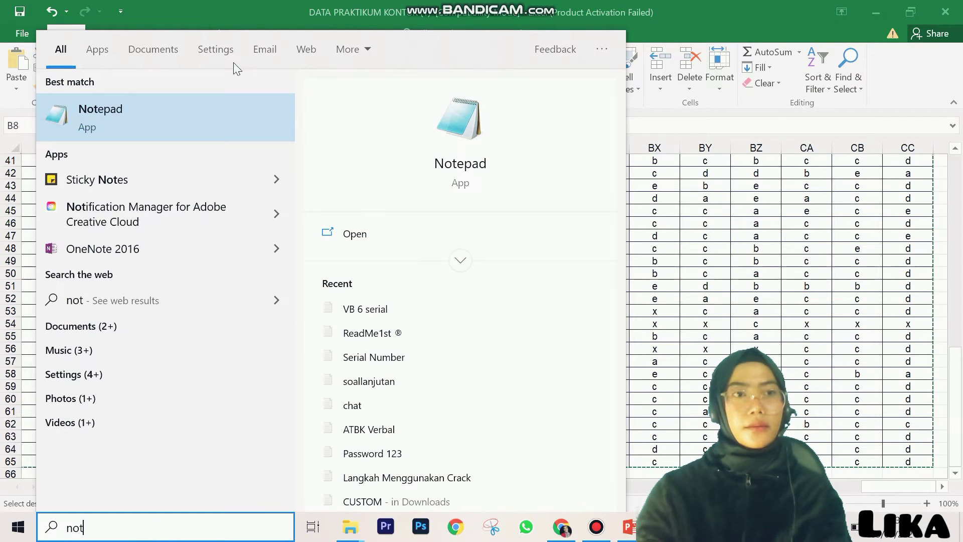
{"action": "left_click", "coordinate": [224, 102]}
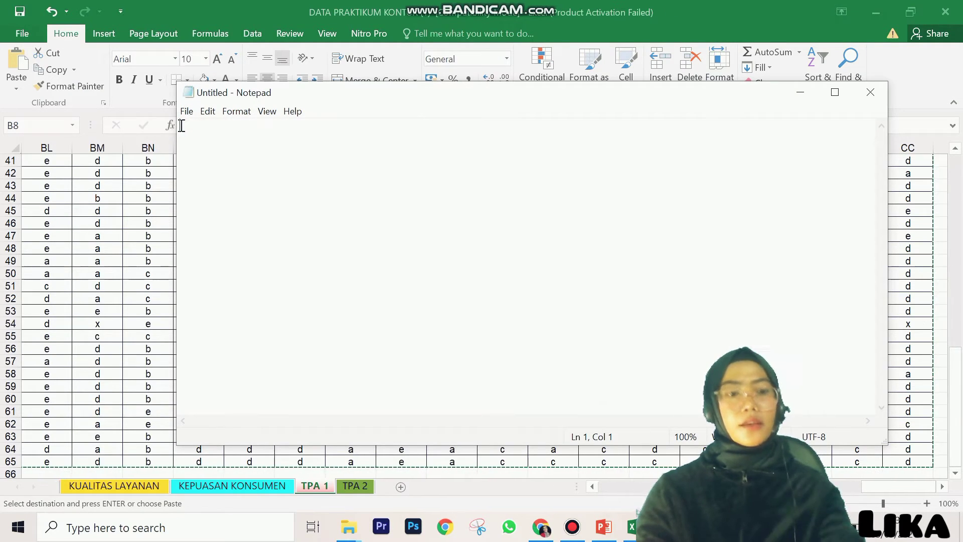
{"action": "key", "text": "ctrl+v"}
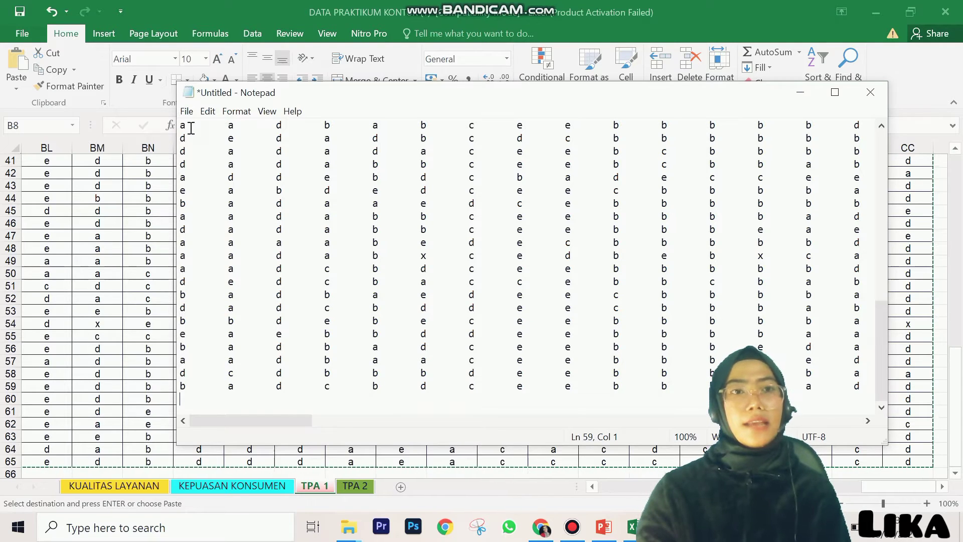
Step: Replace every tab gap between the answers with nothing so each subject's answers form one continuous string
{"action": "double_click", "coordinate": [212, 128]}
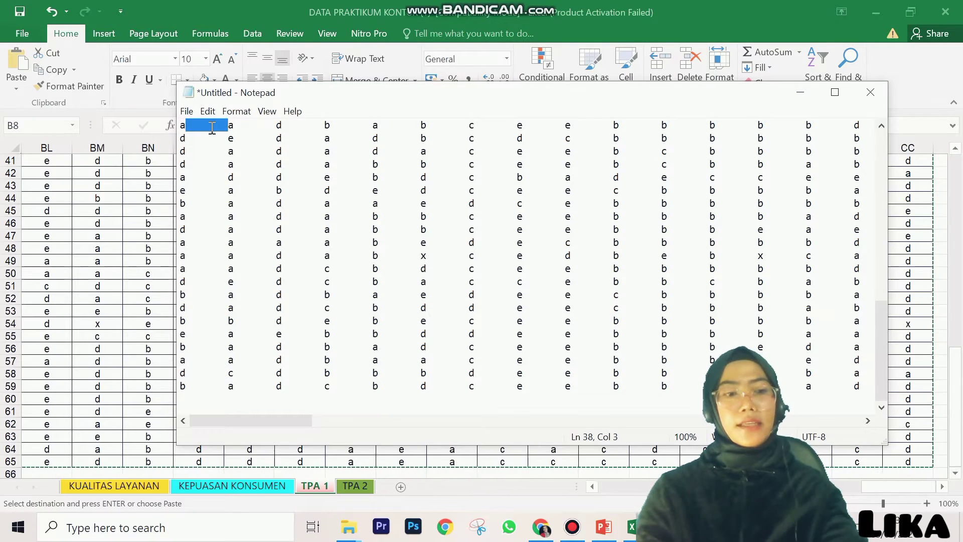
{"action": "key", "text": "ctrl+c"}
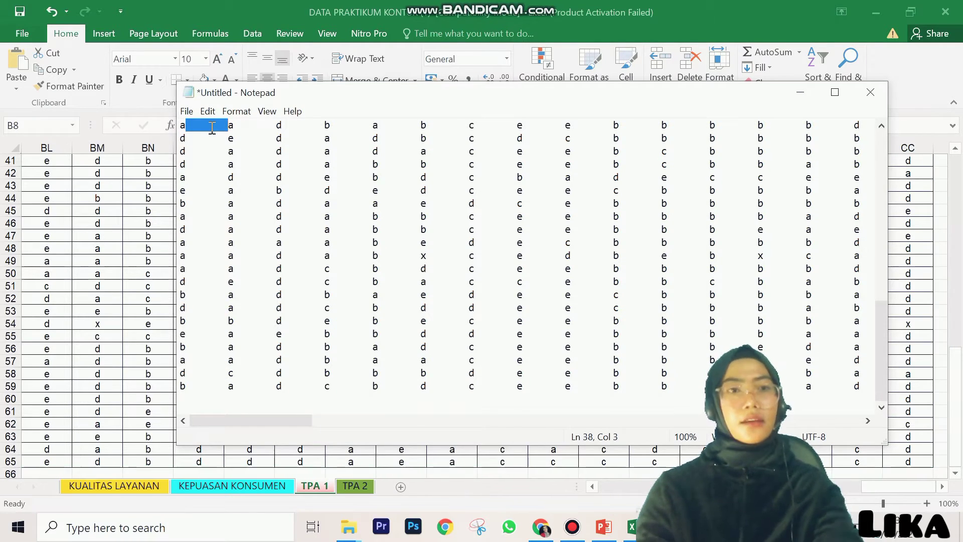
{"action": "left_click", "coordinate": [208, 111]}
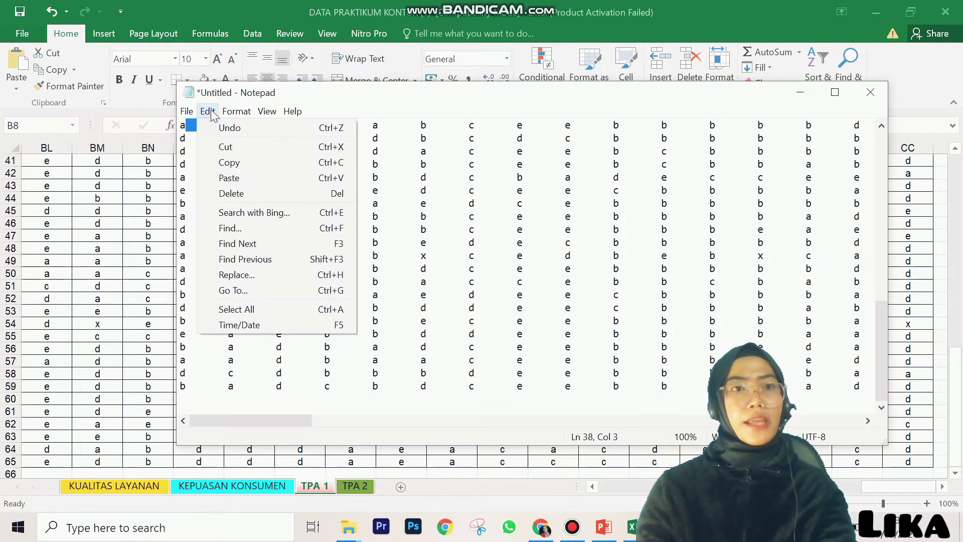
{"action": "left_click", "coordinate": [245, 273]}
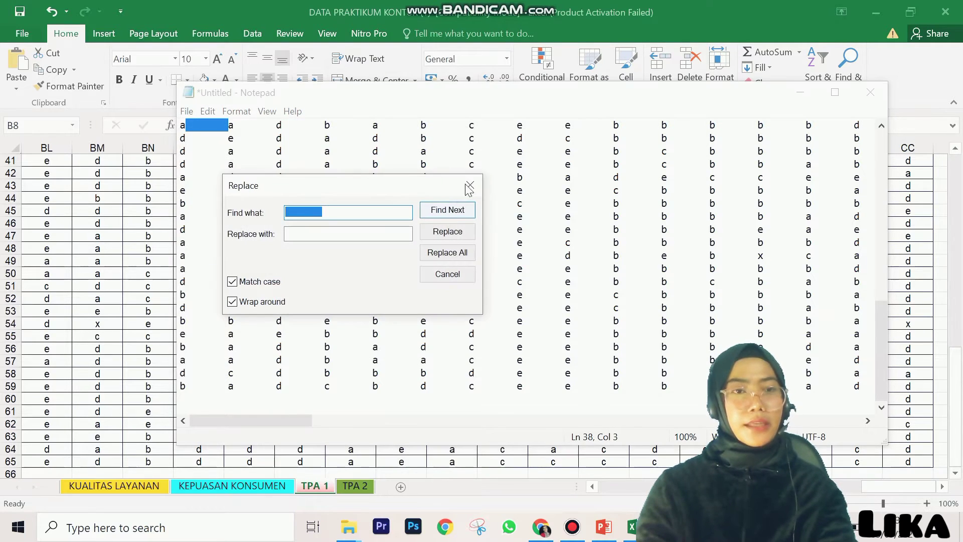
{"action": "left_click", "coordinate": [325, 213]}
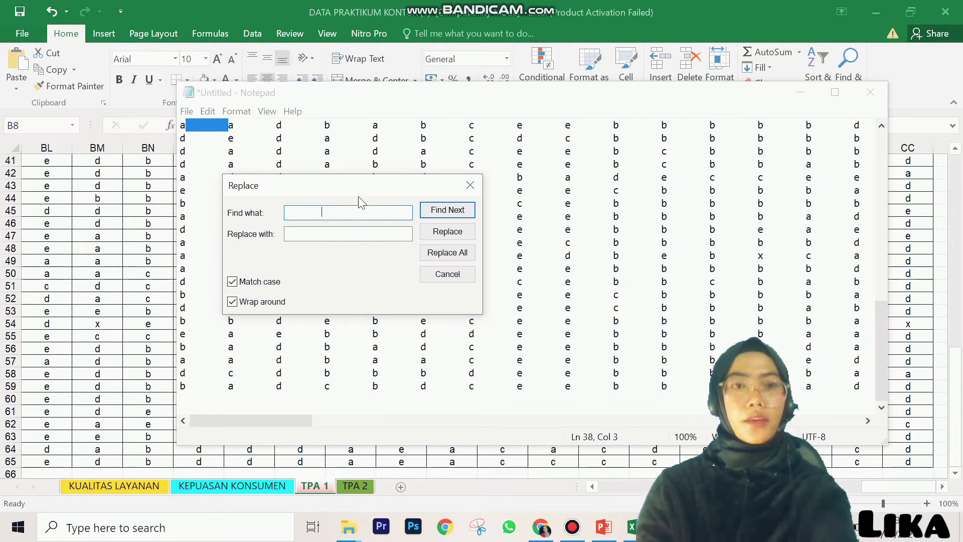
{"action": "left_click", "coordinate": [453, 251]}
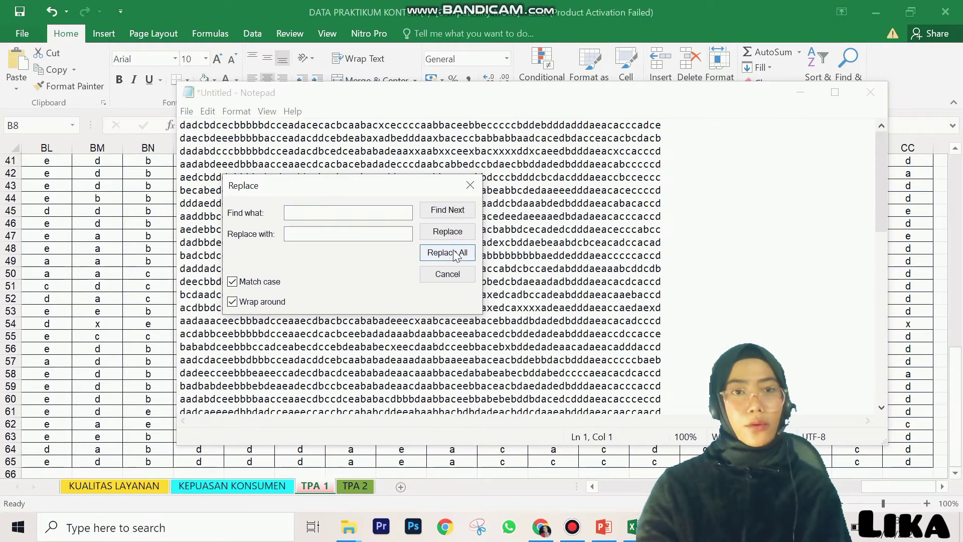
{"action": "left_click", "coordinate": [448, 276]}
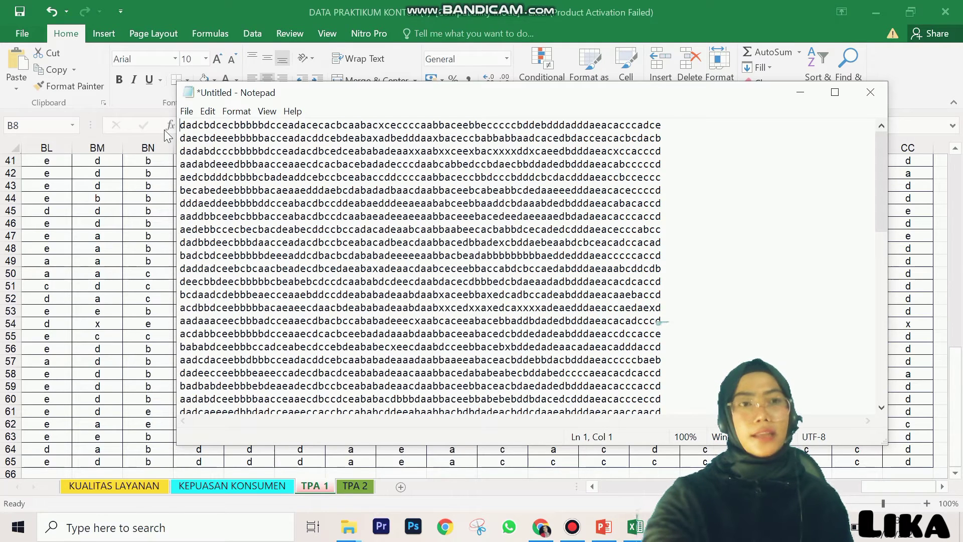
Step: Insert four blank lines above the first answer row and return to the first line
{"action": "key", "text": "Return"}
{"action": "key", "text": "Return"}
{"action": "key", "text": "Return"}
{"action": "key", "text": "Return"}
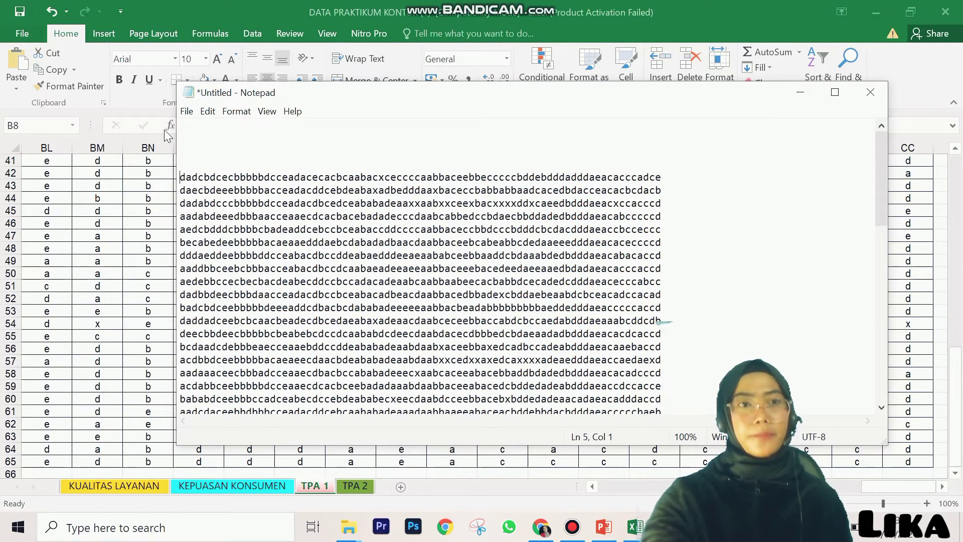
{"action": "left_click", "coordinate": [190, 129]}
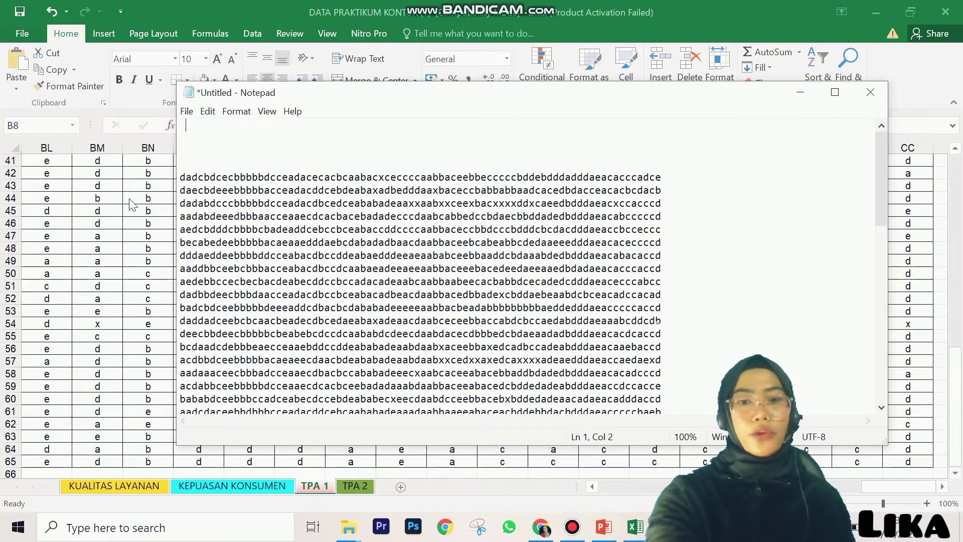
{"action": "type", "text": "8"}
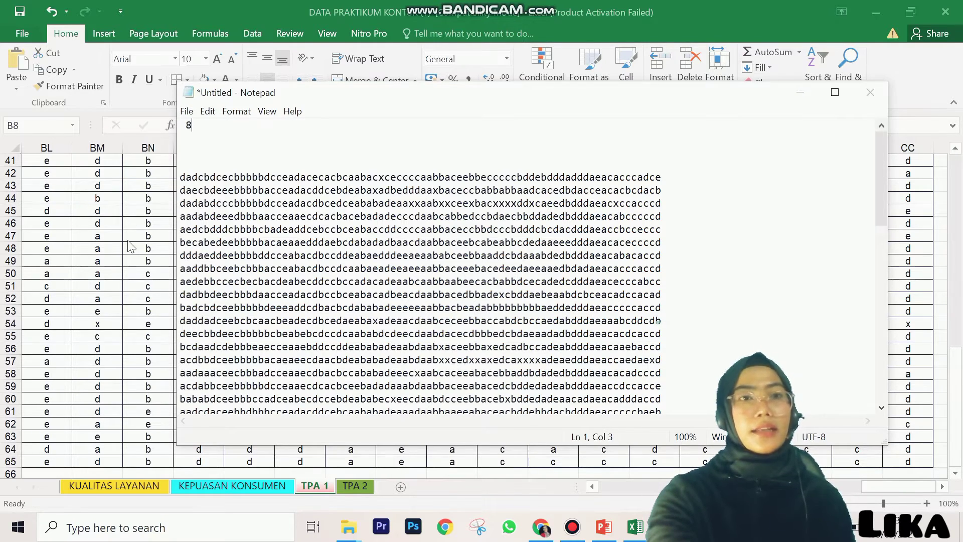
{"action": "type", "text": "0"}
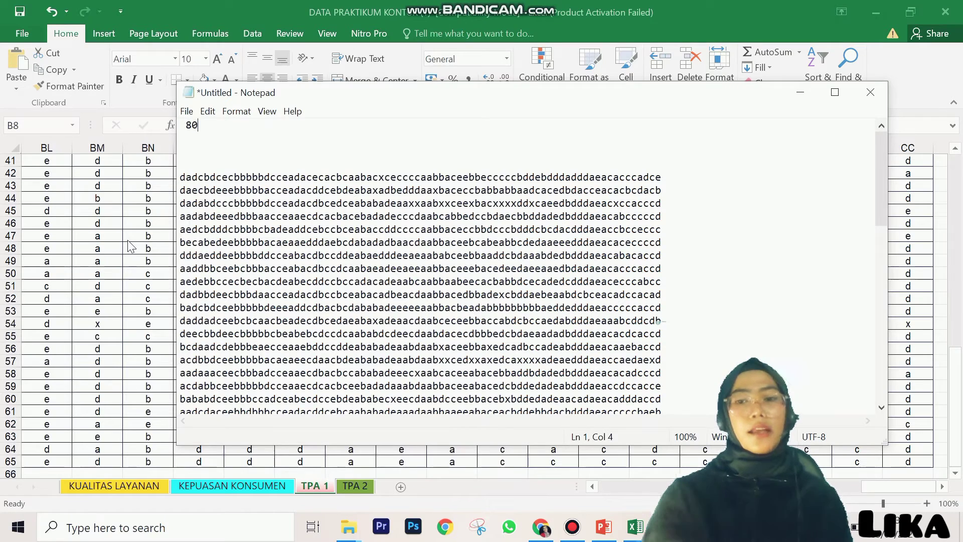
{"action": "key", "text": "BackSpace"}
{"action": "key", "text": "BackSpace"}
{"action": "key", "text": "BackSpace"}
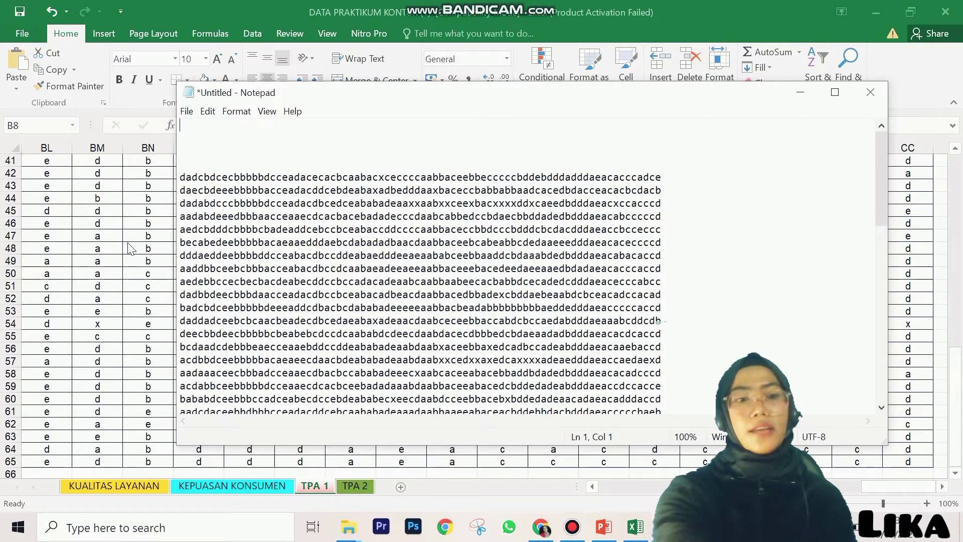
{"action": "type", "text": "12"}
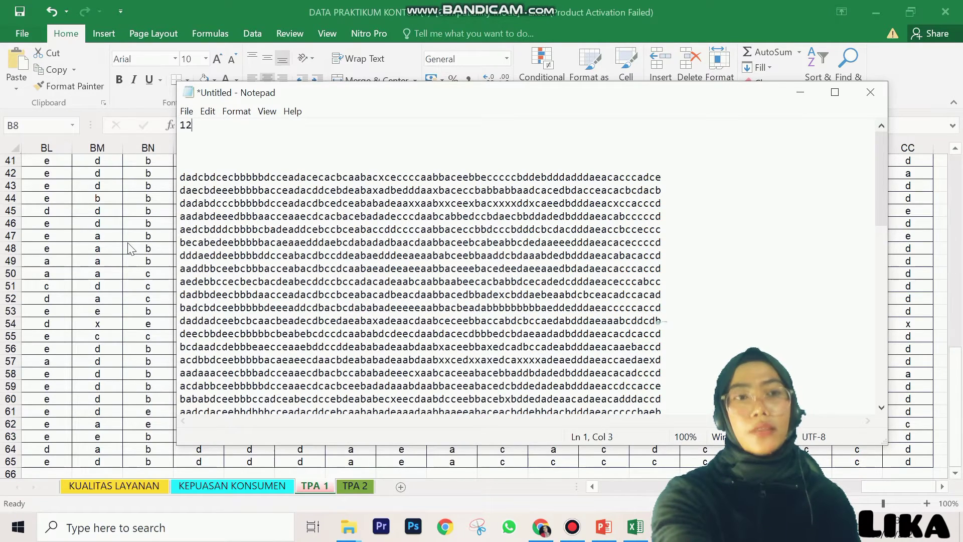
{"action": "type", "text": "0"}
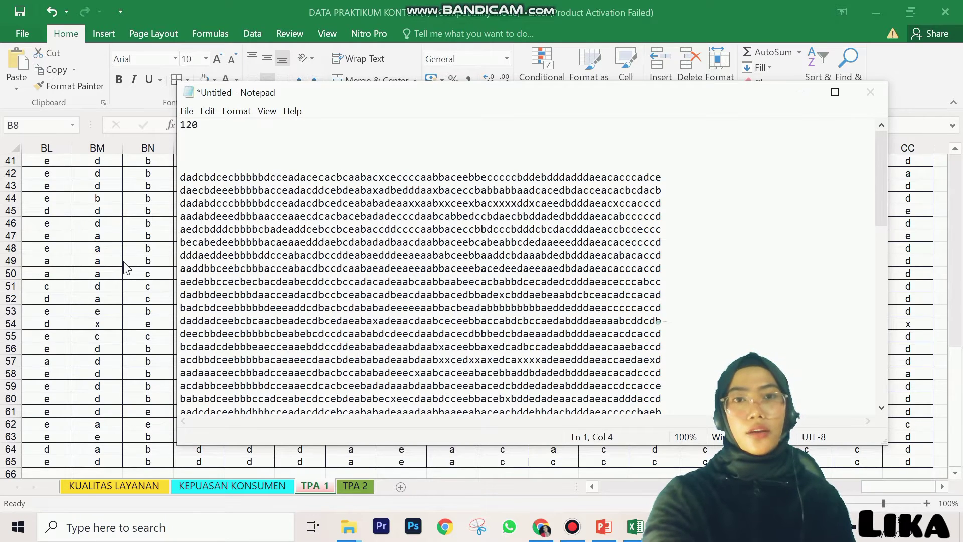
{"action": "key", "text": "BackSpace"}
{"action": "key", "text": "BackSpace"}
{"action": "key", "text": "BackSpace"}
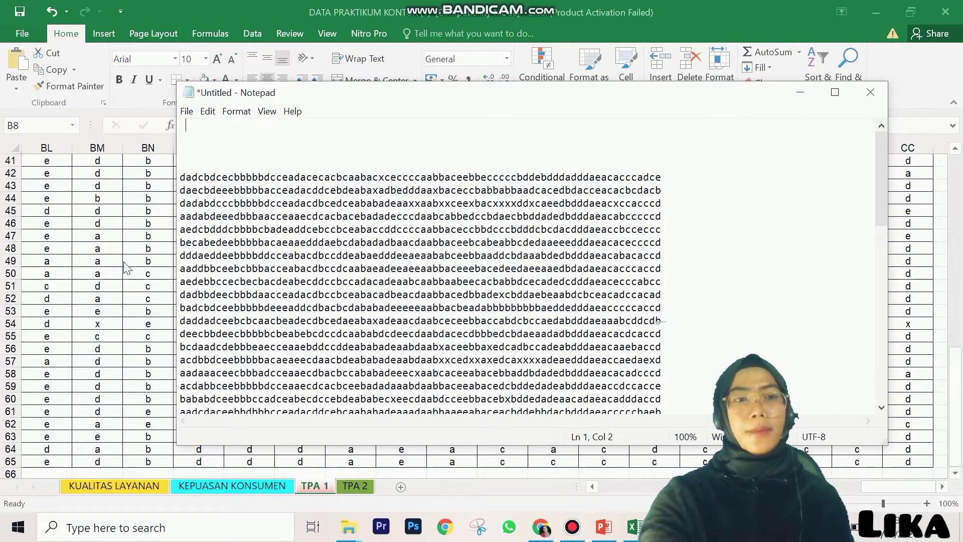
Step: Enter the header "80 O N 0" on the first line, with a leading space and the entries separated by single spaces
{"action": "type", "text": "8"}
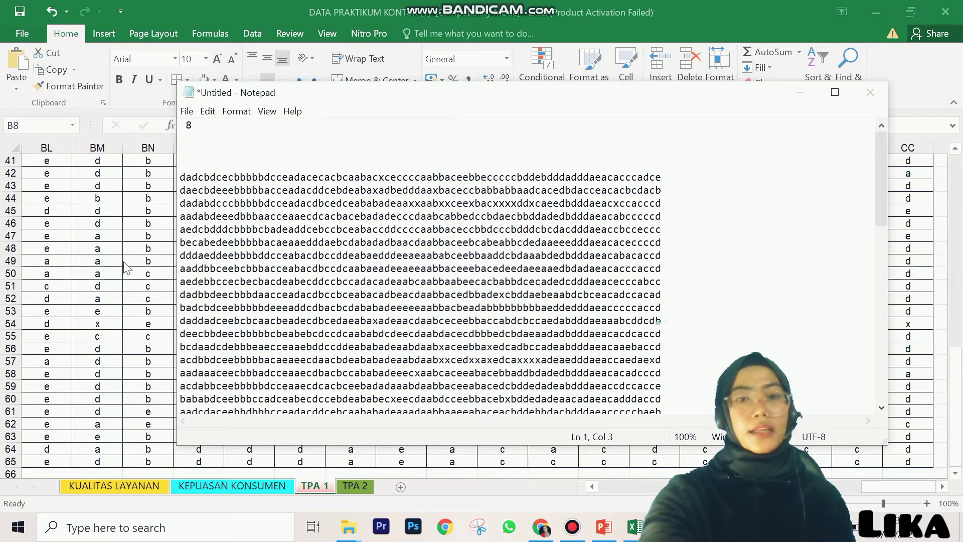
{"action": "type", "text": "0"}
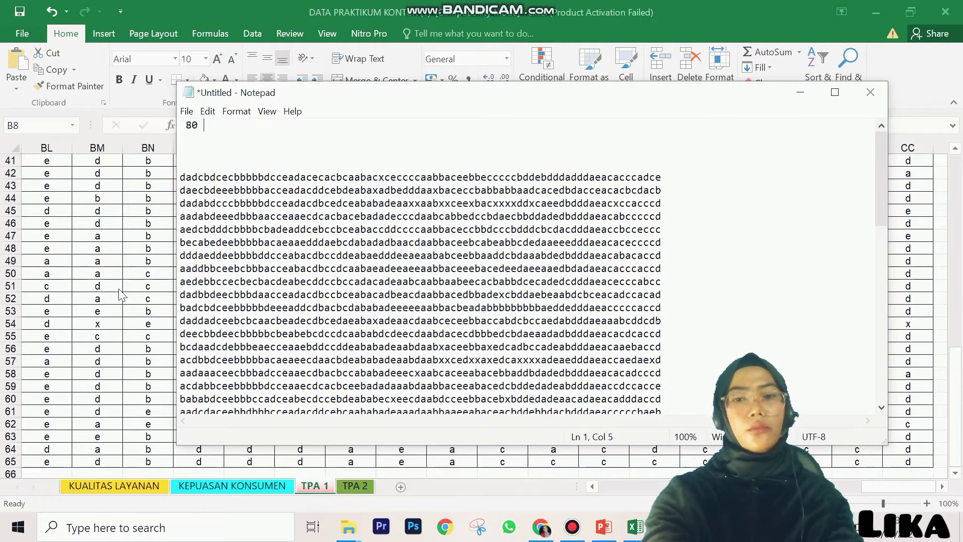
{"action": "type", "text": "O"}
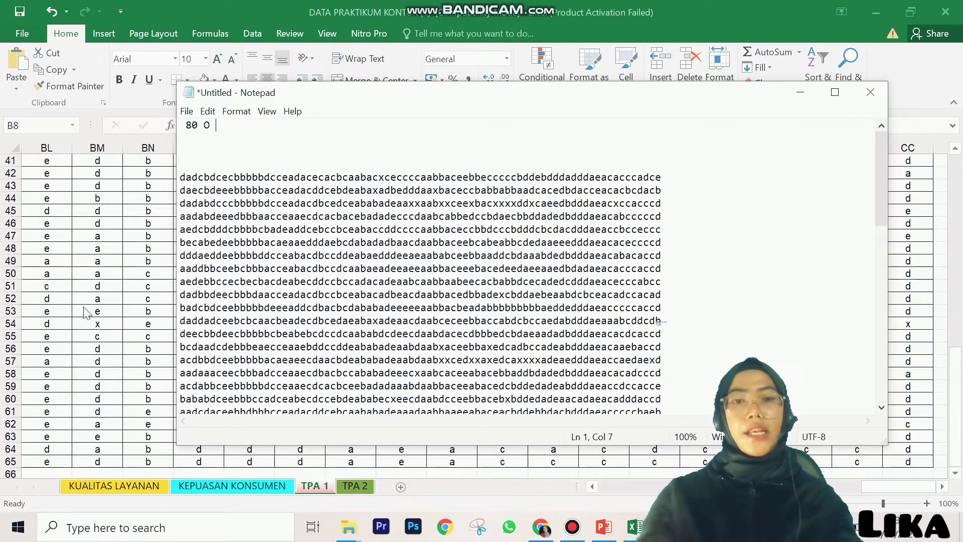
{"action": "type", "text": "N"}
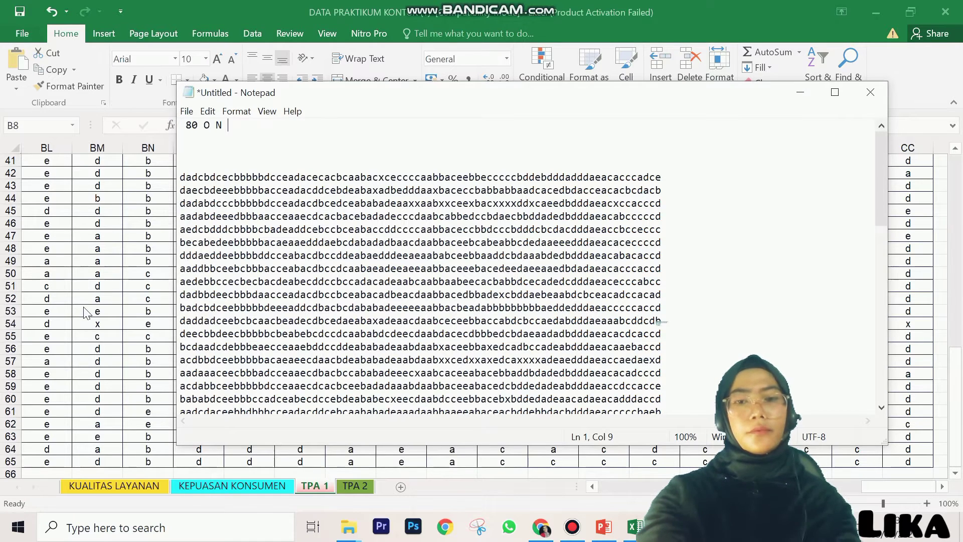
{"action": "type", "text": ")"}
{"action": "key", "text": "BackSpace"}
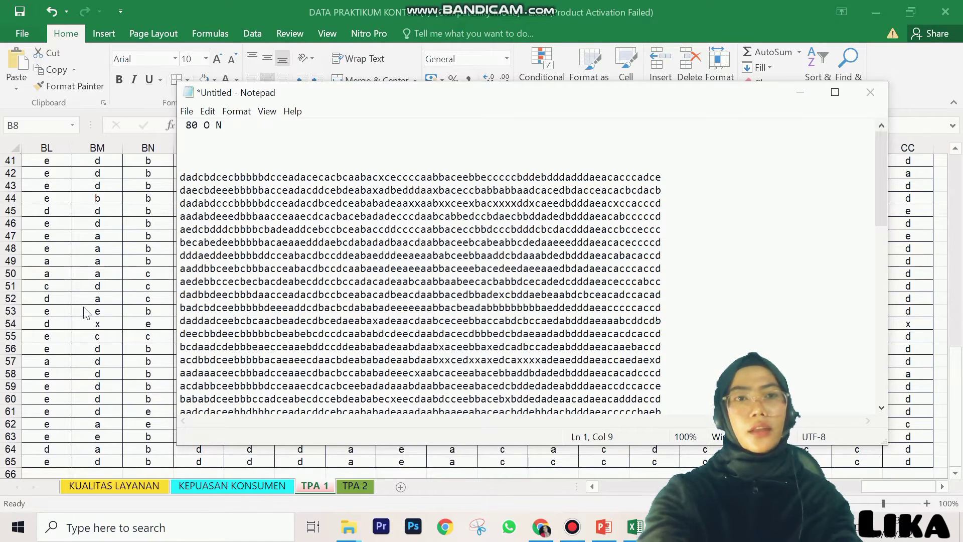
{"action": "type", "text": "0"}
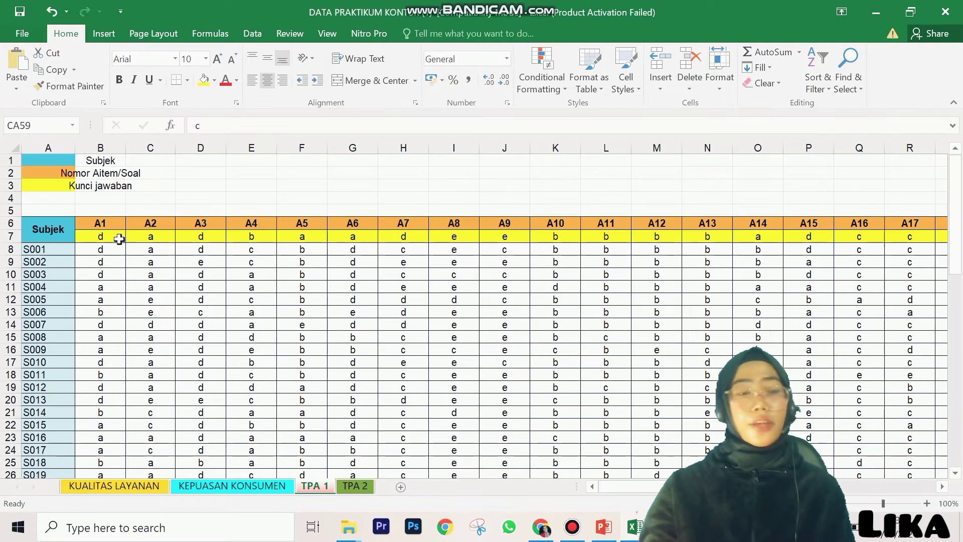
Step: Switch to Excel and copy the answer key row for items A1 to A80, starting at B7 on the TPA 1 sheet
{"action": "left_click", "coordinate": [88, 238]}
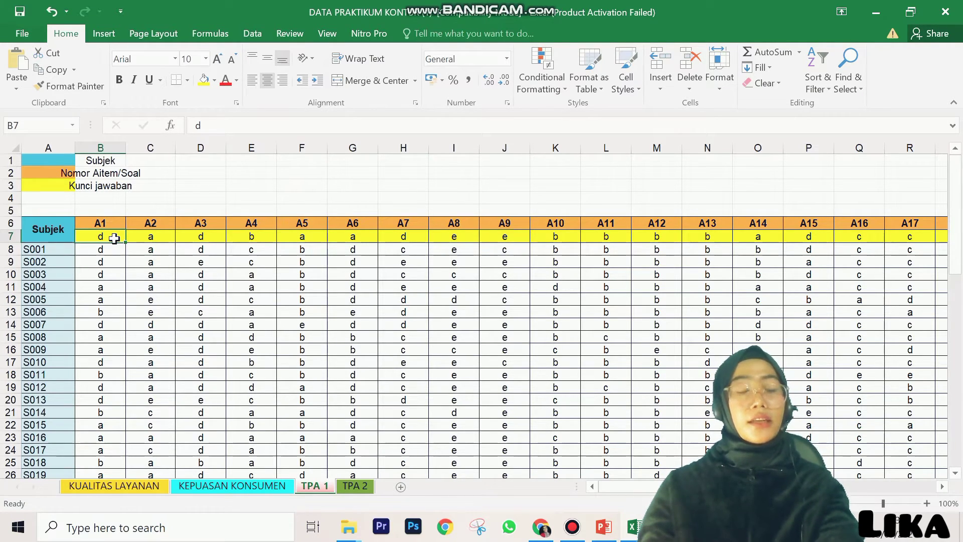
{"action": "key", "text": "ctrl+shift+Right"}
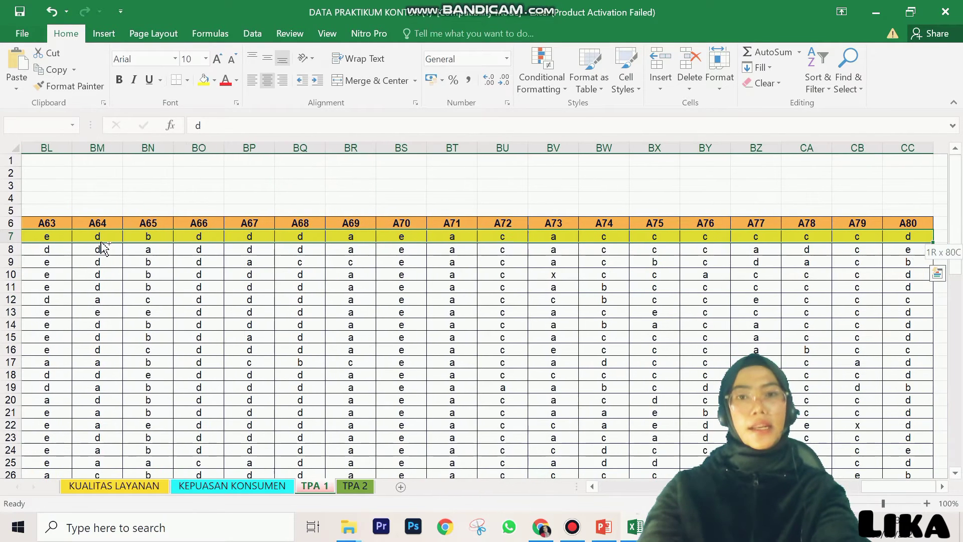
{"action": "key", "text": "ctrl+c"}
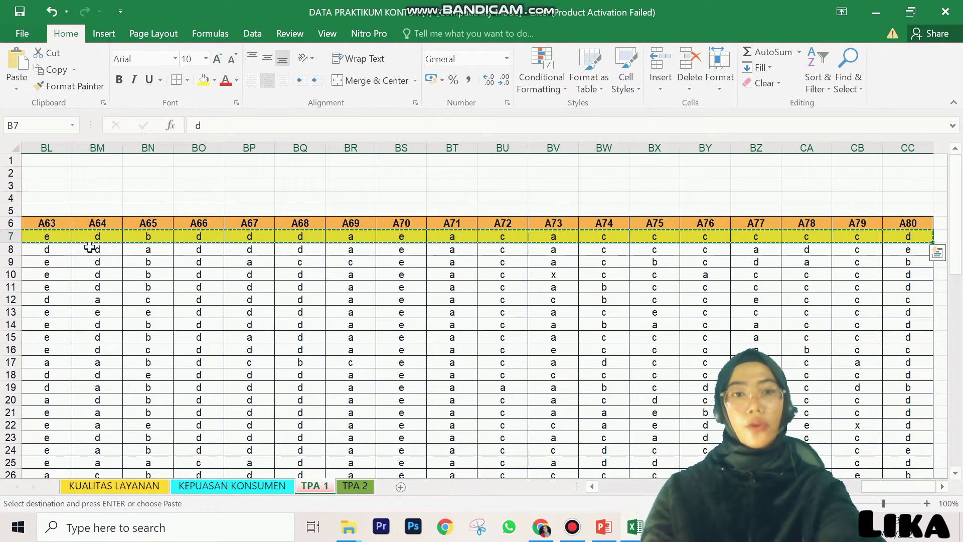
Step: Switch to Notepad and paste the copied answer key on a new line directly below the header
{"action": "key", "text": "alt+Tab"}
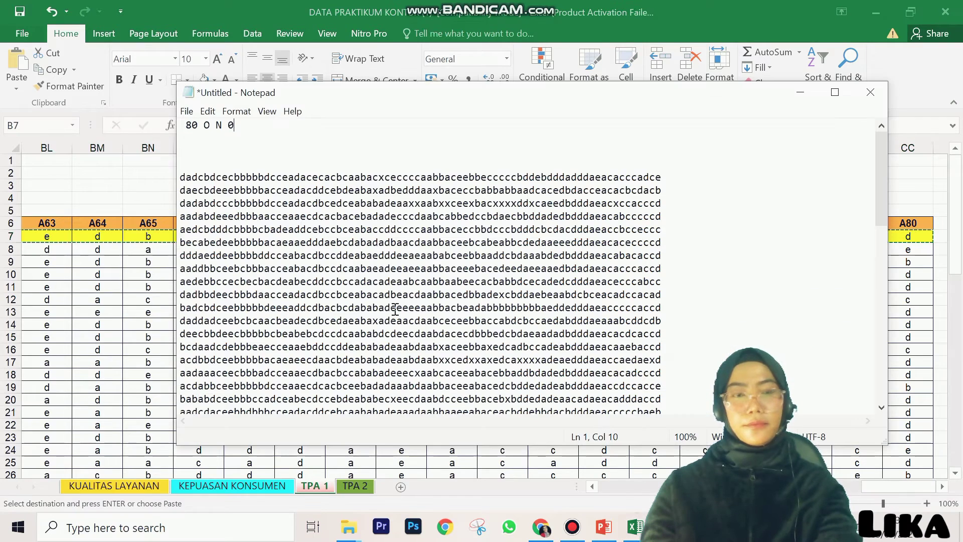
{"action": "key", "text": "Return"}
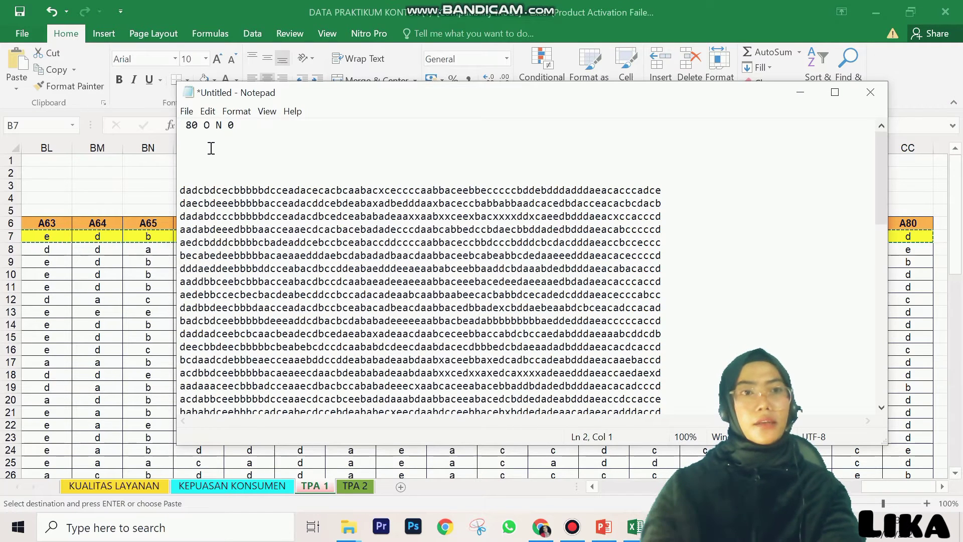
{"action": "key", "text": "ctrl+v"}
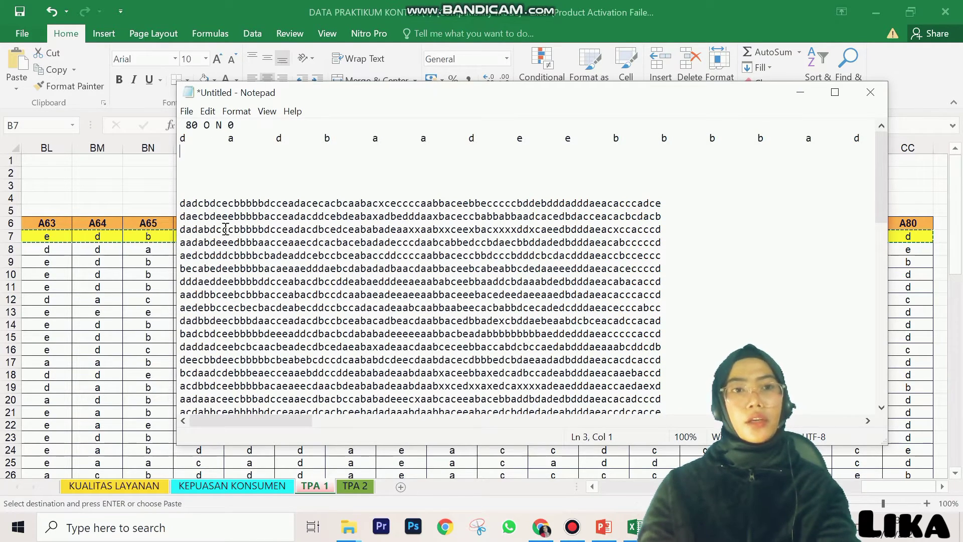
Step: Replace every tab gap in the answer key with nothing so the key forms one continuous string
{"action": "left_click_drag", "start_coordinate": [193, 141], "coordinate": [221, 140]}
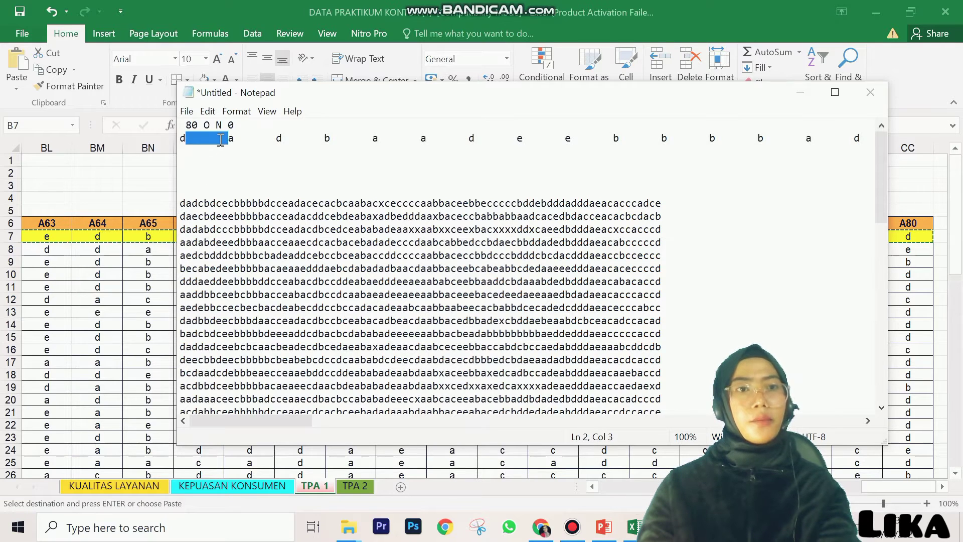
{"action": "key", "text": "ctrl+c"}
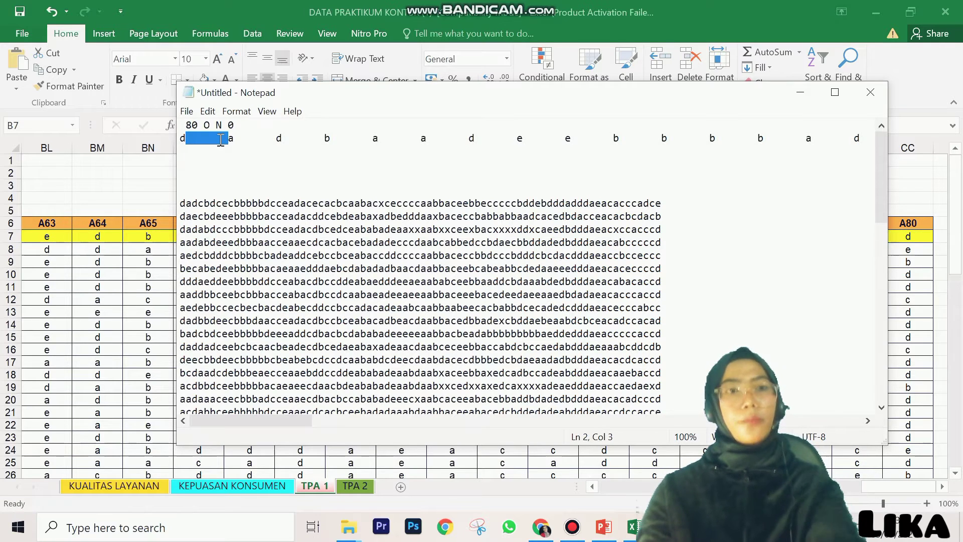
{"action": "left_click", "coordinate": [208, 111]}
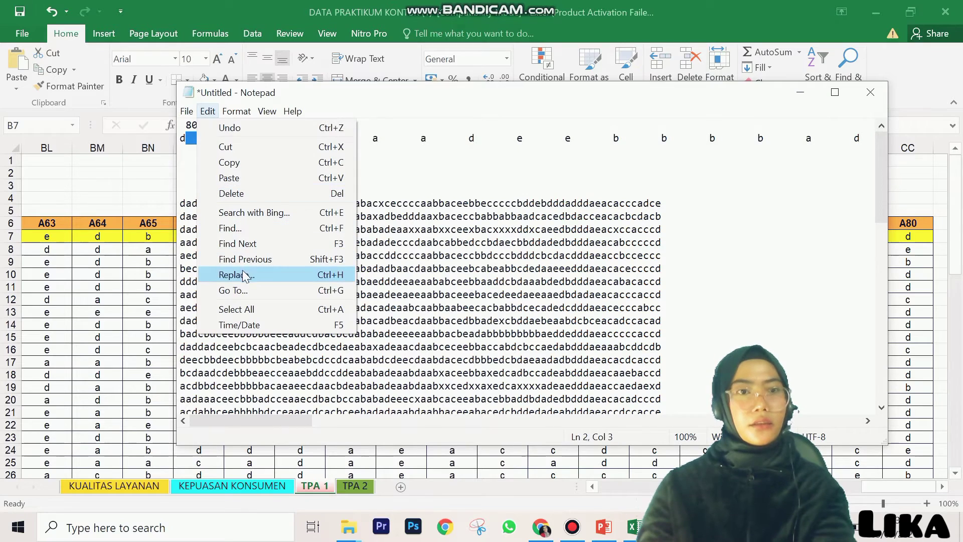
{"action": "left_click", "coordinate": [243, 275]}
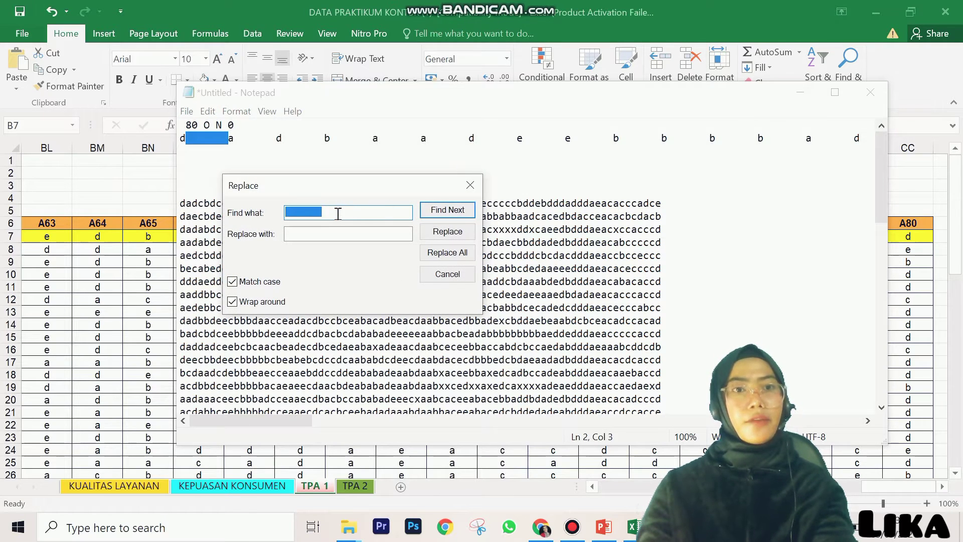
{"action": "left_click", "coordinate": [338, 213]}
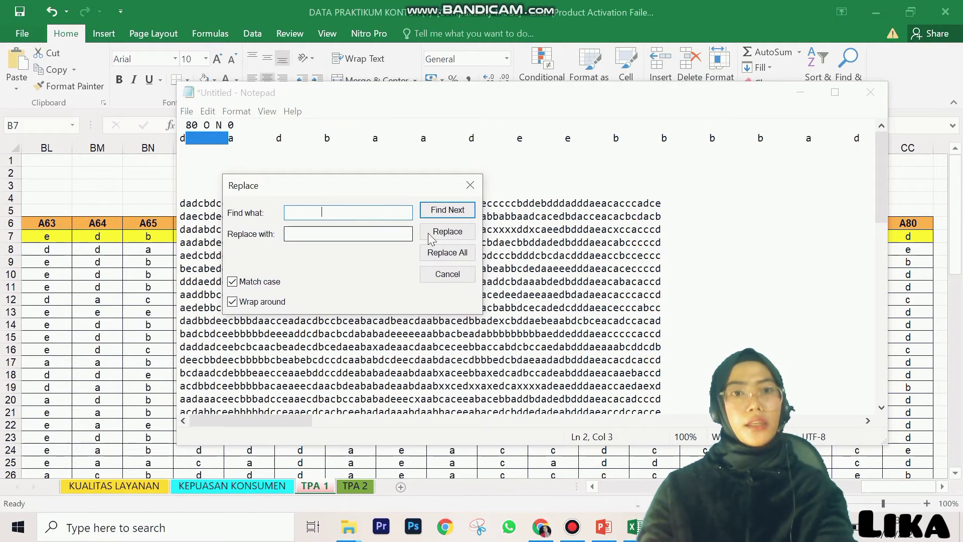
{"action": "left_click", "coordinate": [450, 253]}
{"action": "left_click", "coordinate": [452, 274]}
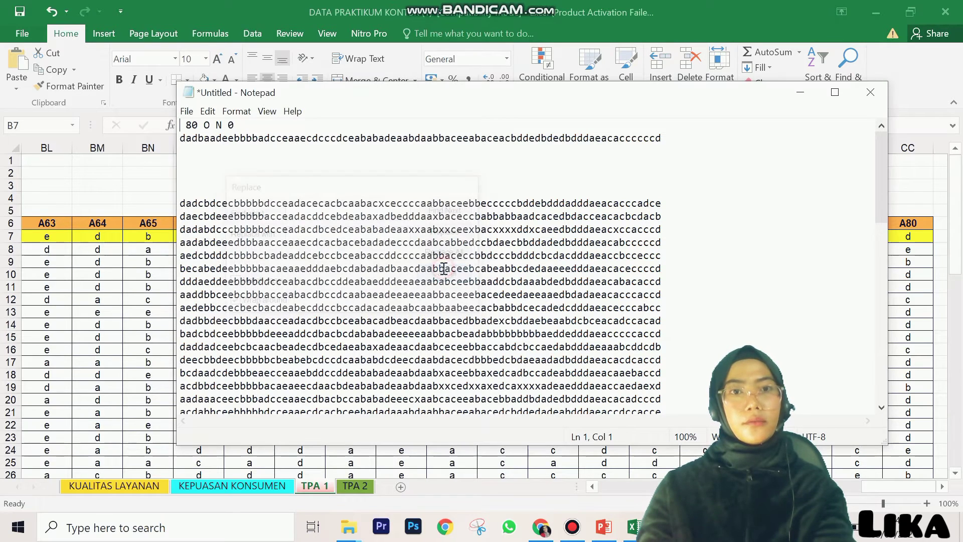
Step: Fill the third line, directly below the answer key, with 80 consecutive 5s, one for each item
{"action": "left_click", "coordinate": [192, 151]}
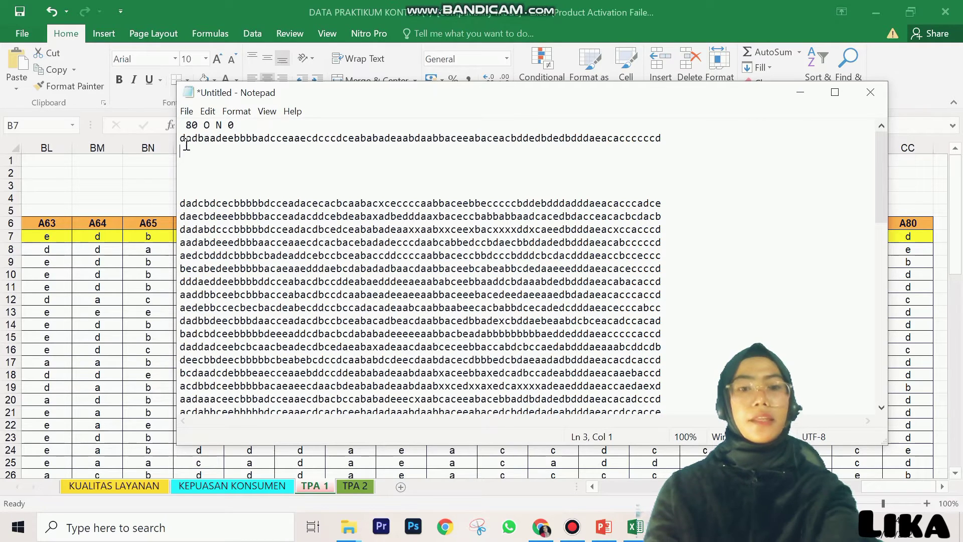
{"action": "type", "text": "55555555555555555555555555"}
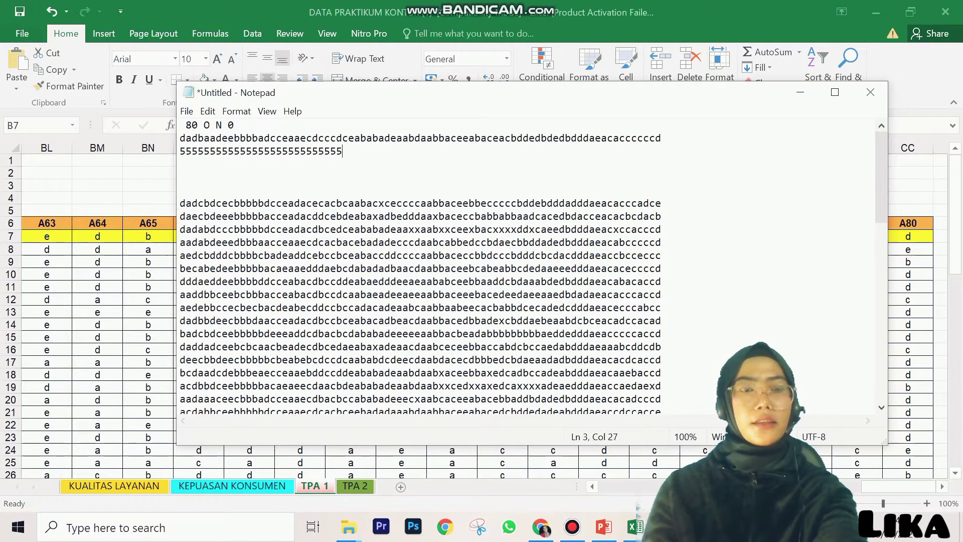
{"action": "type", "text": "555555555555555555555555555555555555555"}
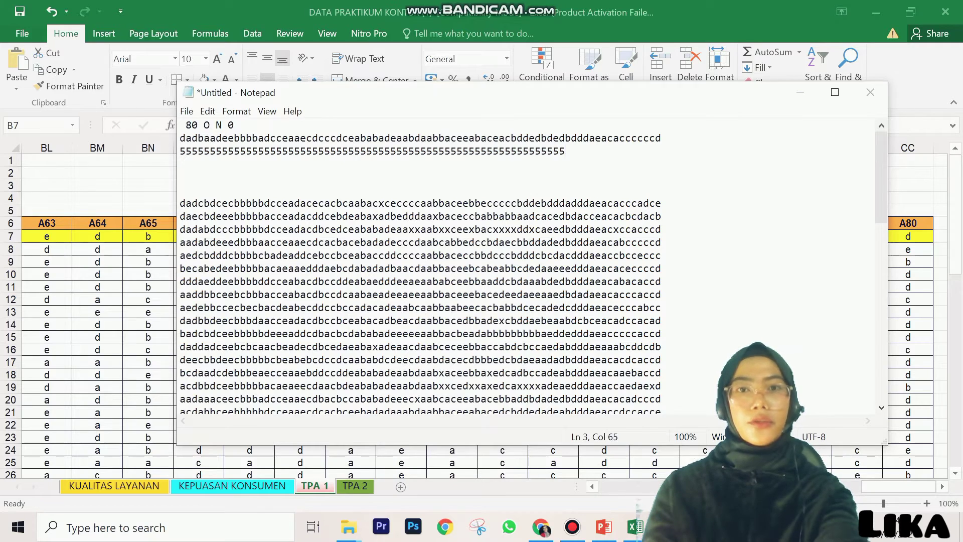
{"action": "type", "text": "5555555555555"}
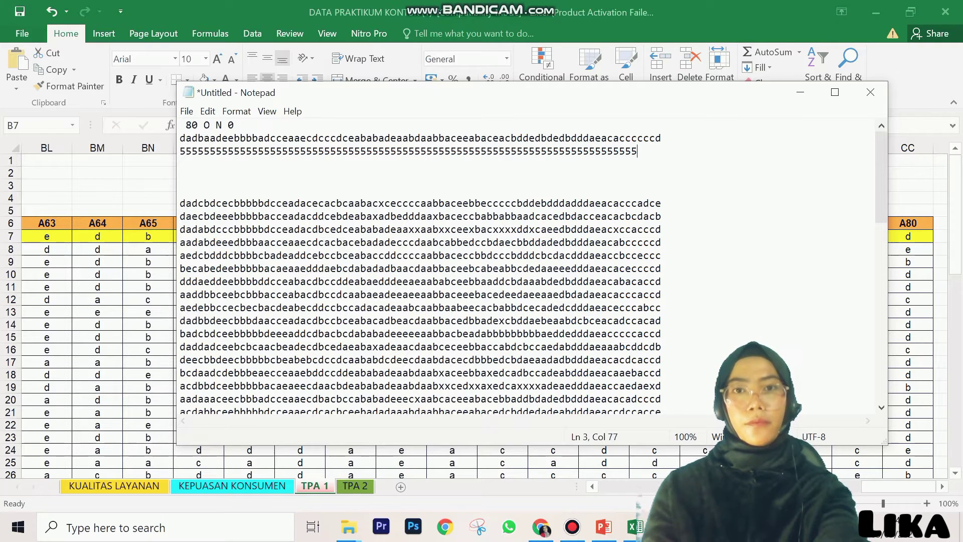
{"action": "type", "text": "55"}
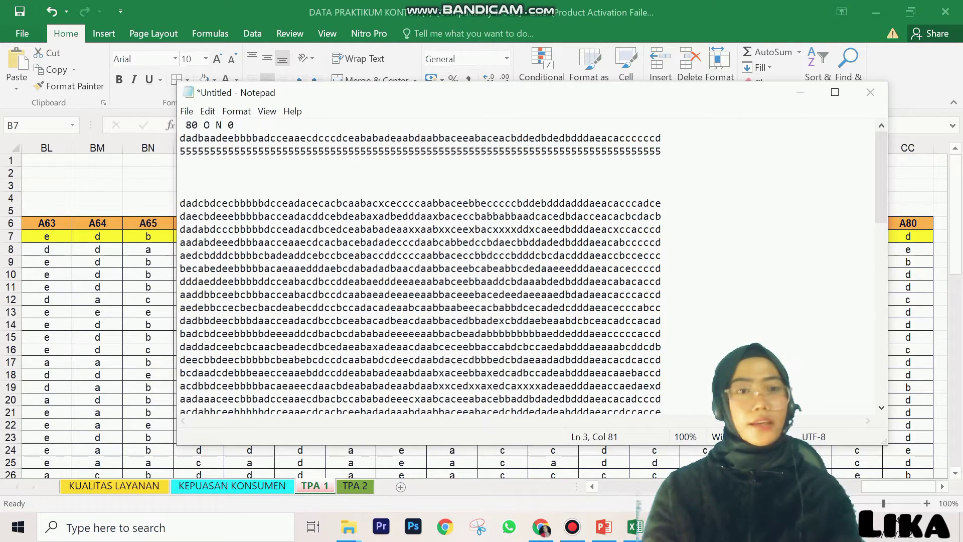
Step: Fill the fourth line with 80 consecutive capital Ys and remove the spare blank lines above the subjects' answers
{"action": "left_click", "coordinate": [183, 164]}
{"action": "key", "text": "Delete"}
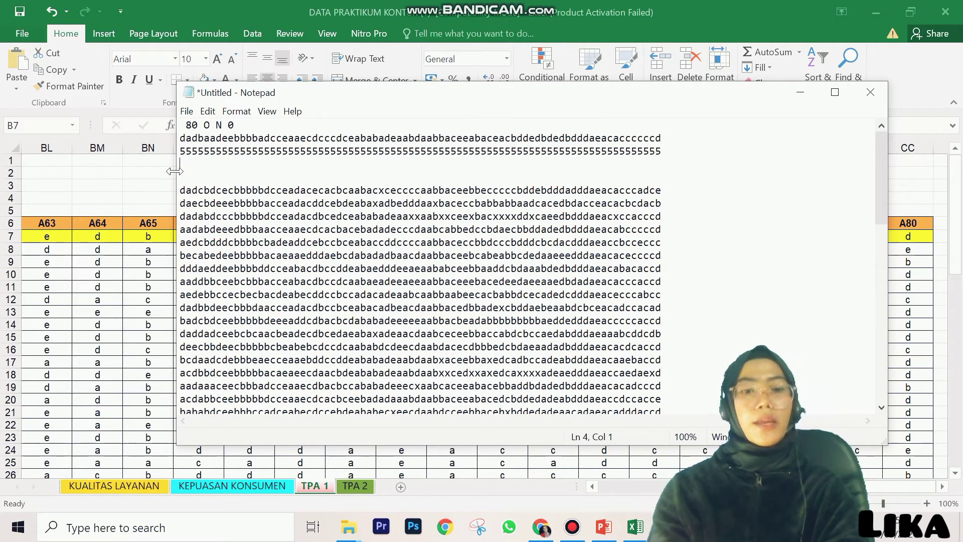
{"action": "type", "text": "YYYYYYYYYYYYYYYYYYYYYYYYYYYYYYYYYYYY"}
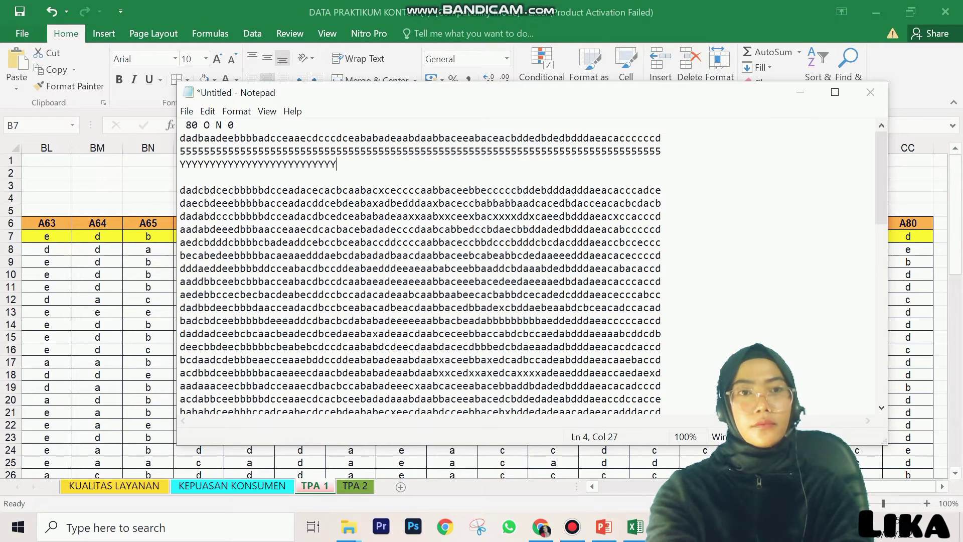
{"action": "type", "text": "YYYYYYYYYYYYYYYYYYYYYYYYYYYYYYYYYYYYYYYYYYYY"}
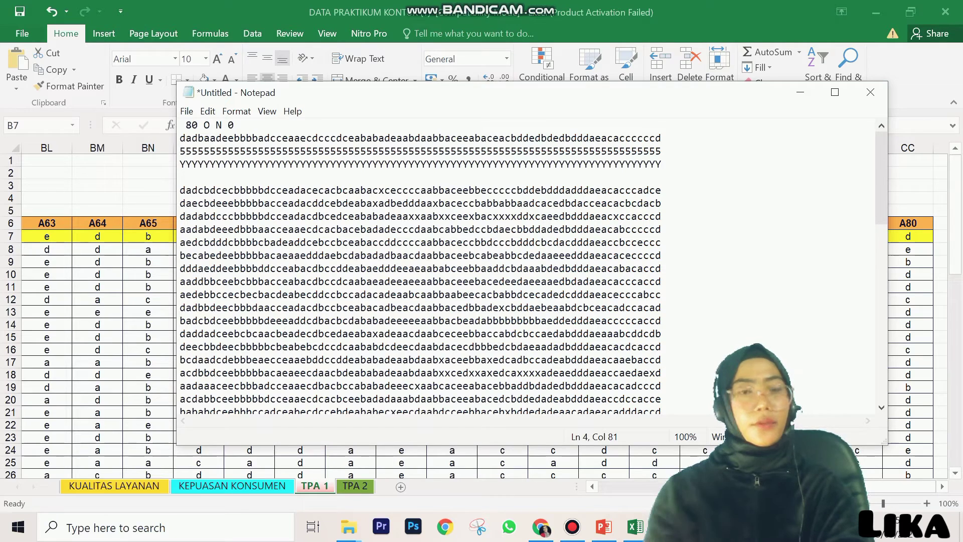
{"action": "left_click", "coordinate": [186, 179]}
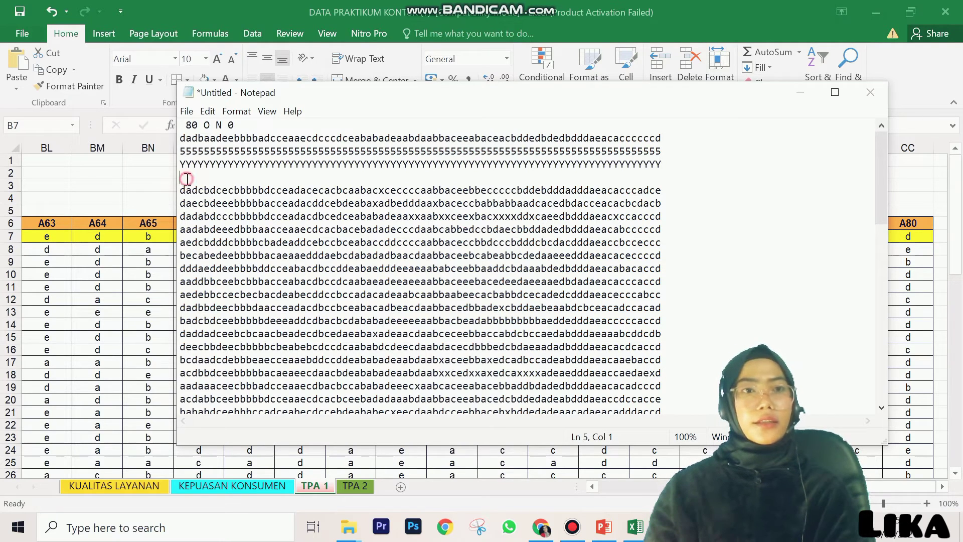
{"action": "key", "text": "BackSpace"}
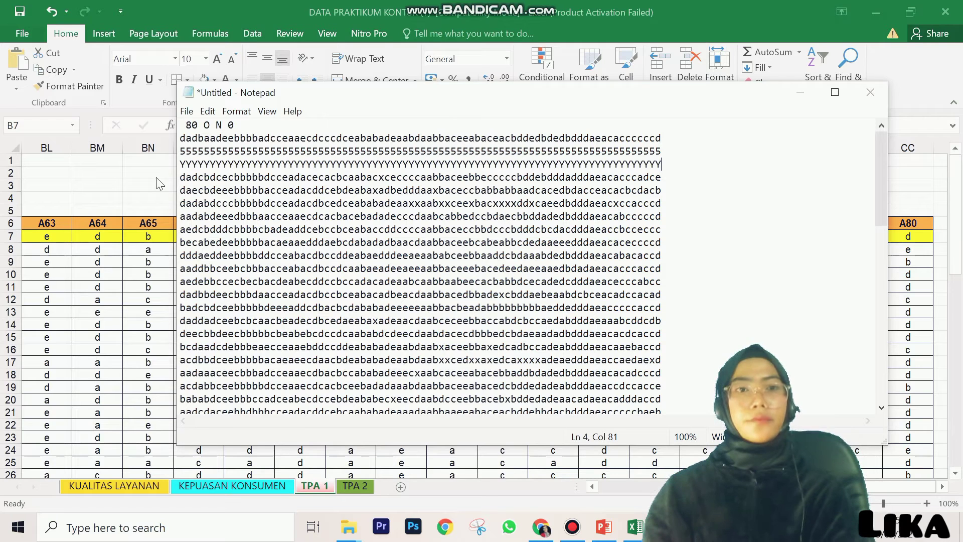
Step: Save the text file as latihan.dat in the Downloads folder
{"action": "key", "text": "ctrl+s"}
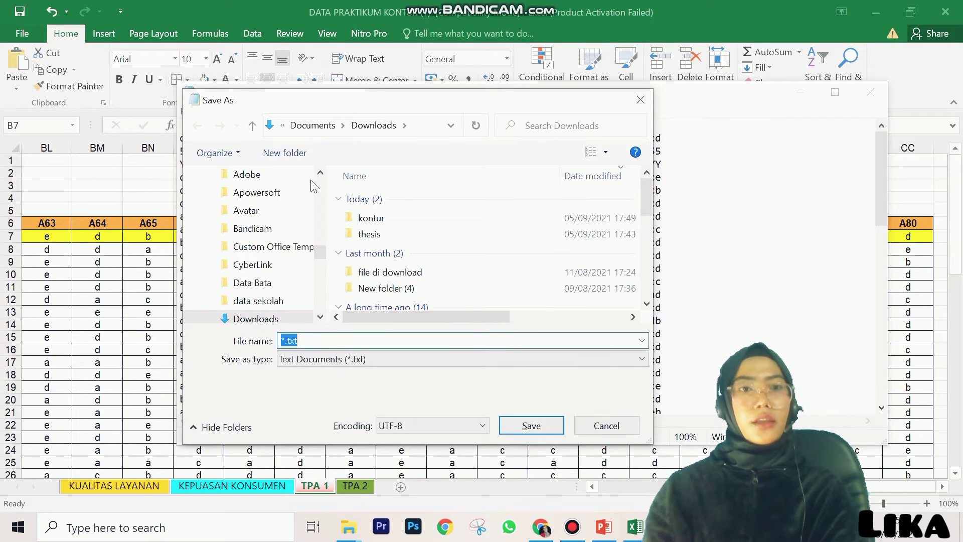
{"action": "left_click_drag", "start_coordinate": [319, 254], "coordinate": [318, 165]}
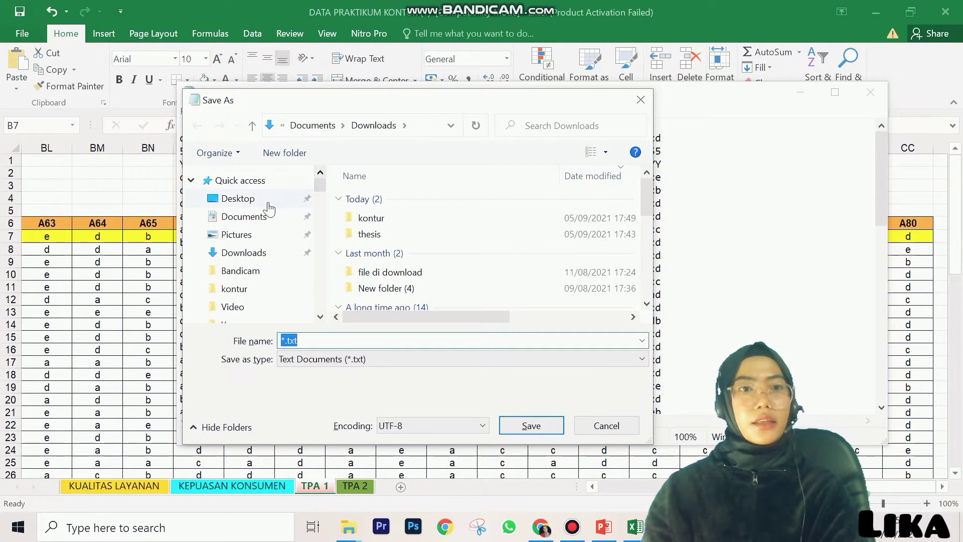
{"action": "left_click", "coordinate": [252, 251]}
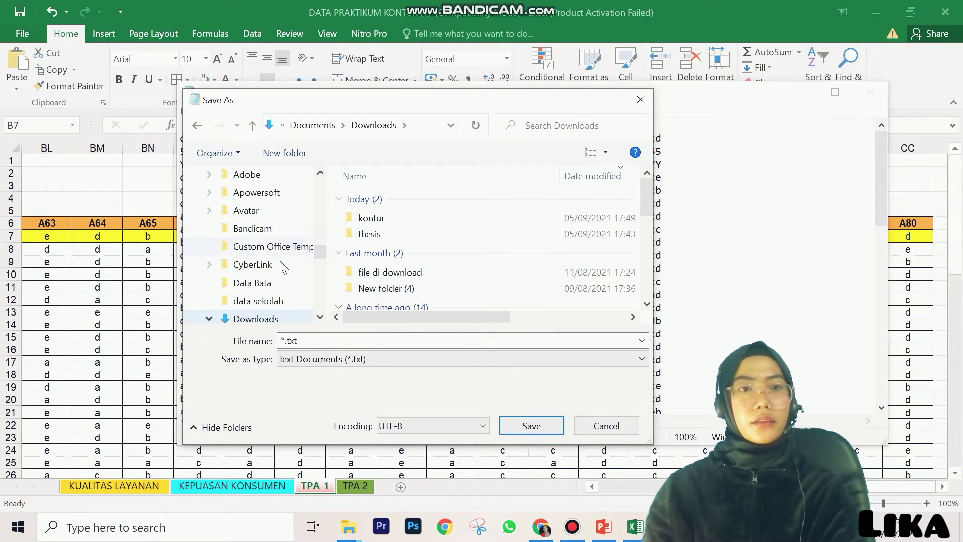
{"action": "double_click", "coordinate": [316, 339]}
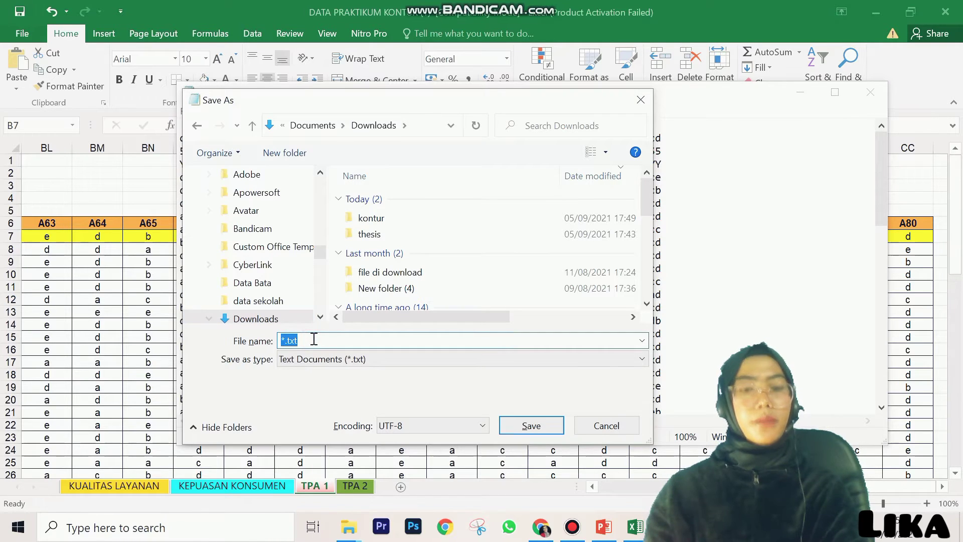
{"action": "type", "text": "latiha"}
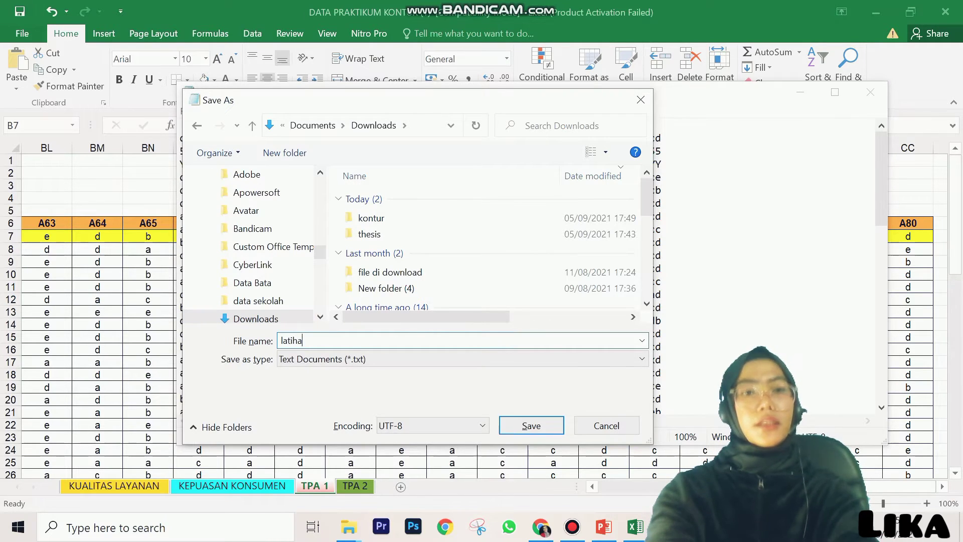
{"action": "type", "text": "n.dat"}
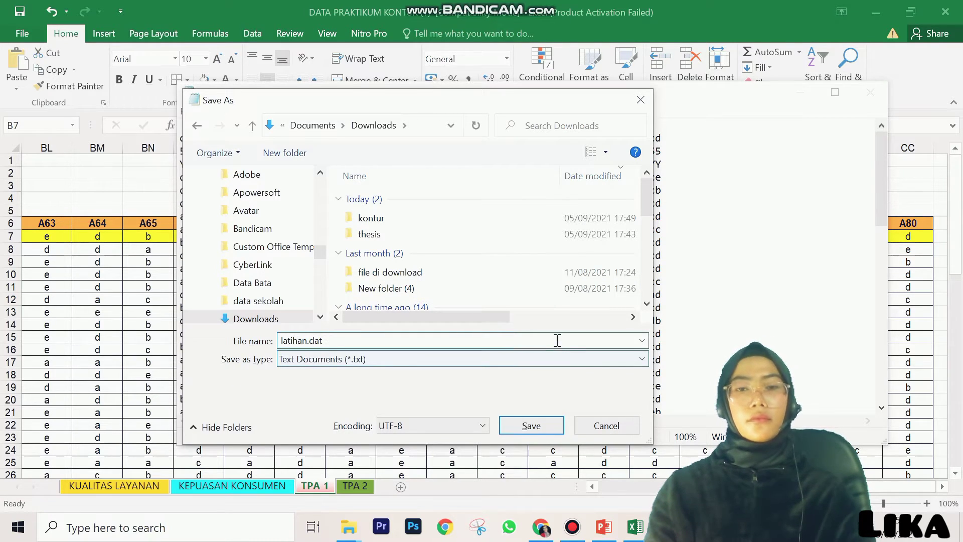
{"action": "left_click", "coordinate": [511, 420]}
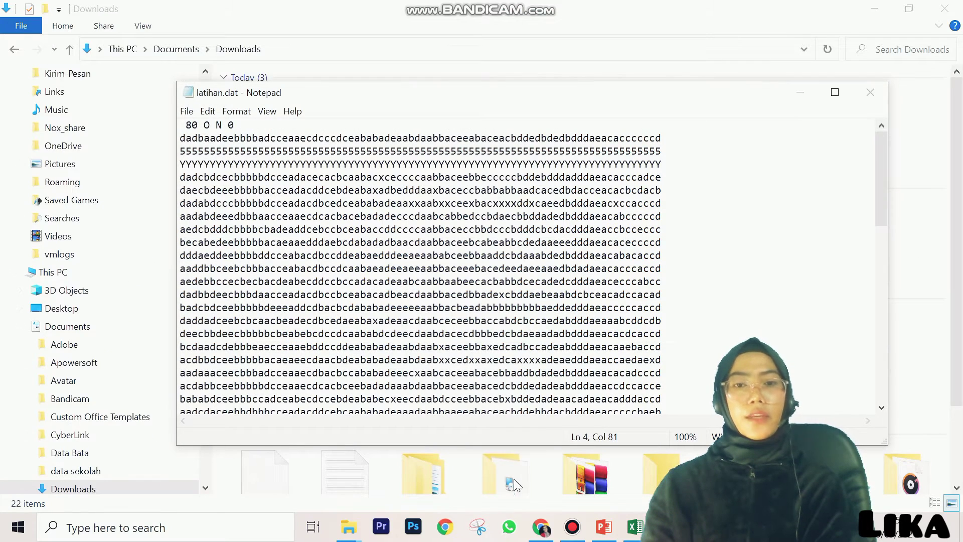
Step: Switch to the kontur folder in File Explorer, minimize Notepad and launch ITMANW32 from the Iteman subfolder
{"action": "mouse_move", "coordinate": [353, 528]}
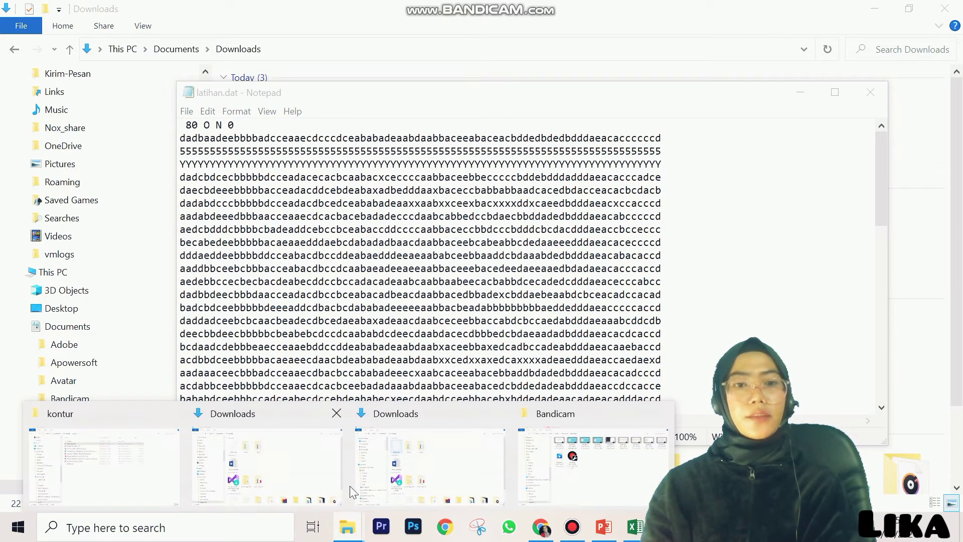
{"action": "left_click", "coordinate": [409, 469]}
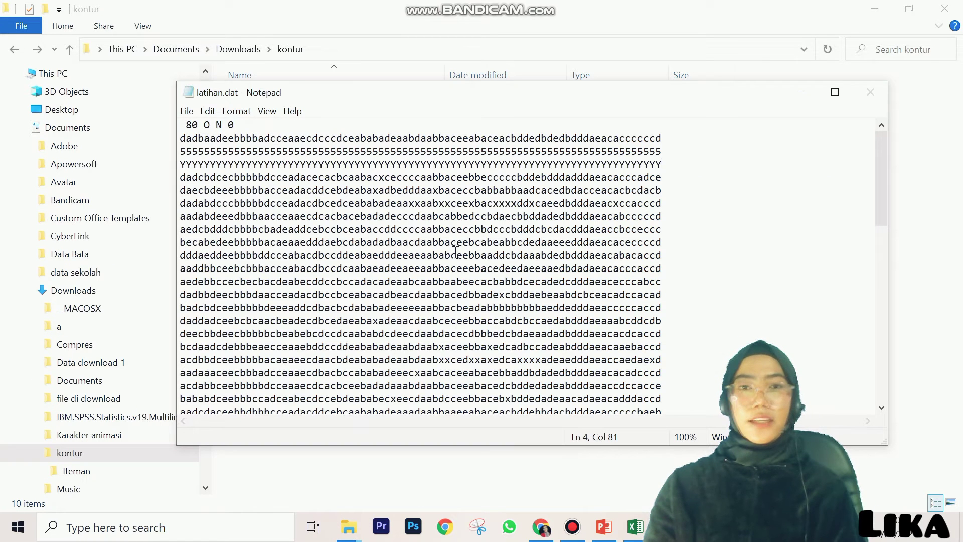
{"action": "left_click", "coordinate": [800, 94]}
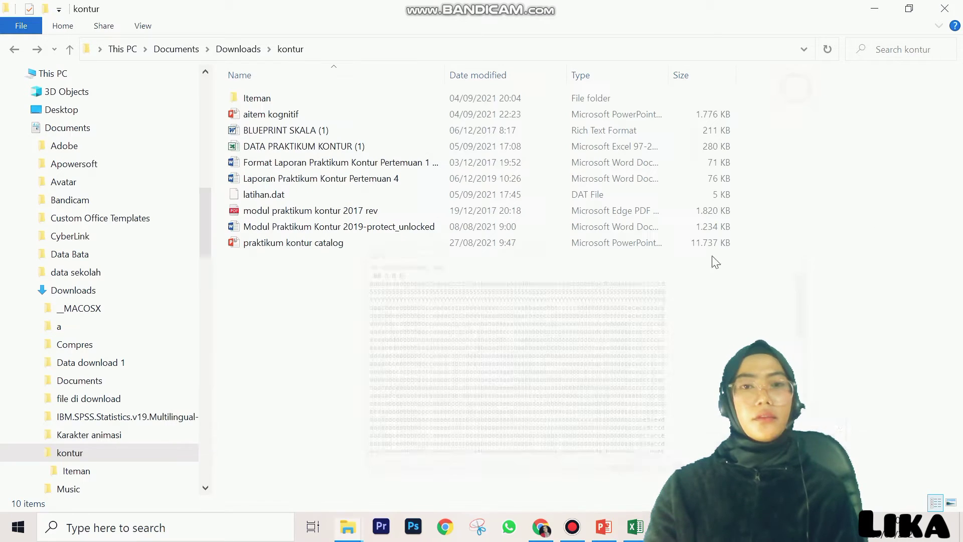
{"action": "double_click", "coordinate": [287, 99]}
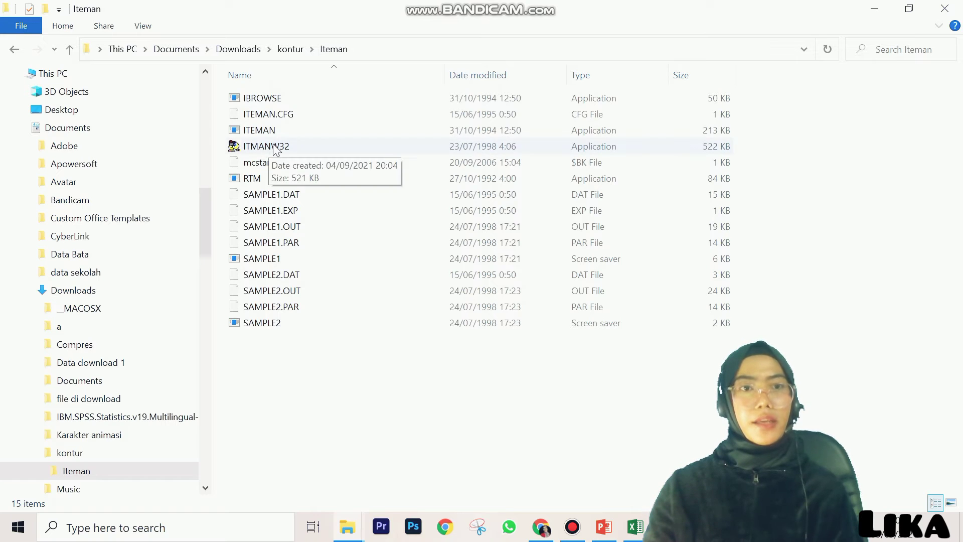
{"action": "double_click", "coordinate": [267, 147]}
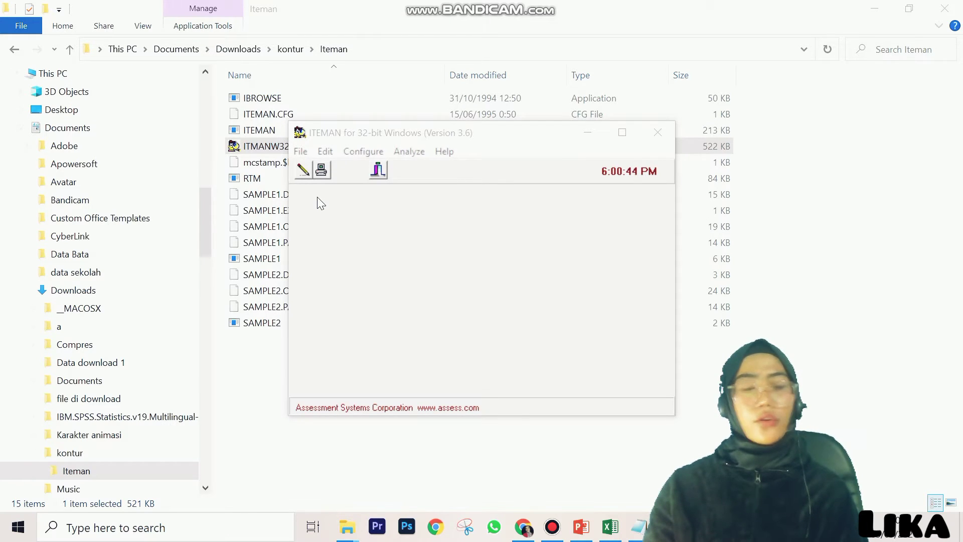
Step: Open ITEMAN's analysis configuration, choose latihan.dat from the Downloads folder as the input data file and go to the output file name
{"action": "left_click", "coordinate": [302, 171]}
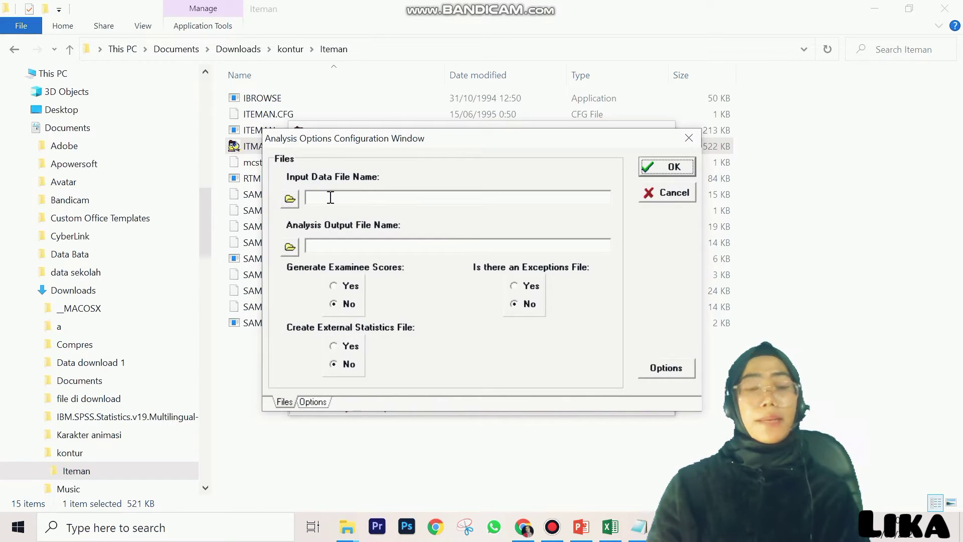
{"action": "left_click", "coordinate": [295, 201]}
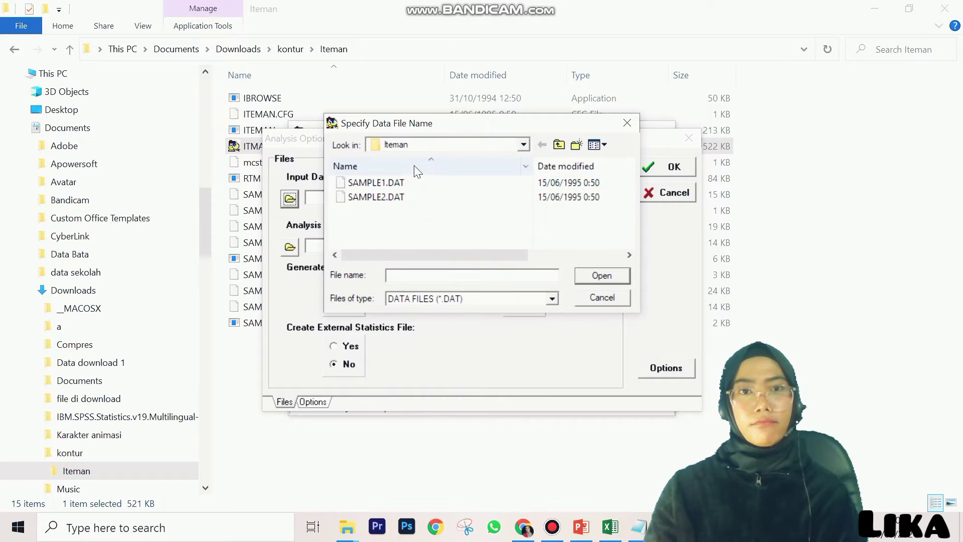
{"action": "left_click", "coordinate": [453, 146]}
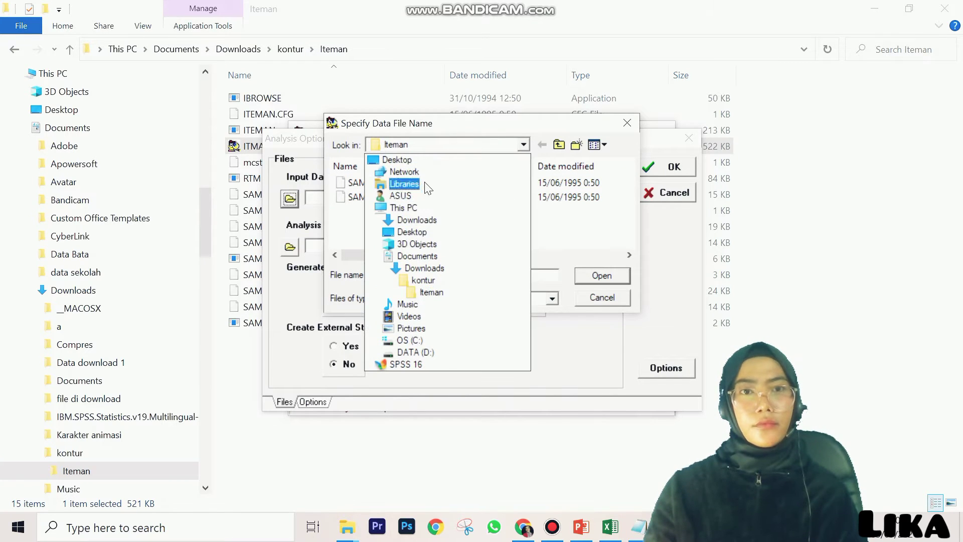
{"action": "left_click", "coordinate": [418, 221]}
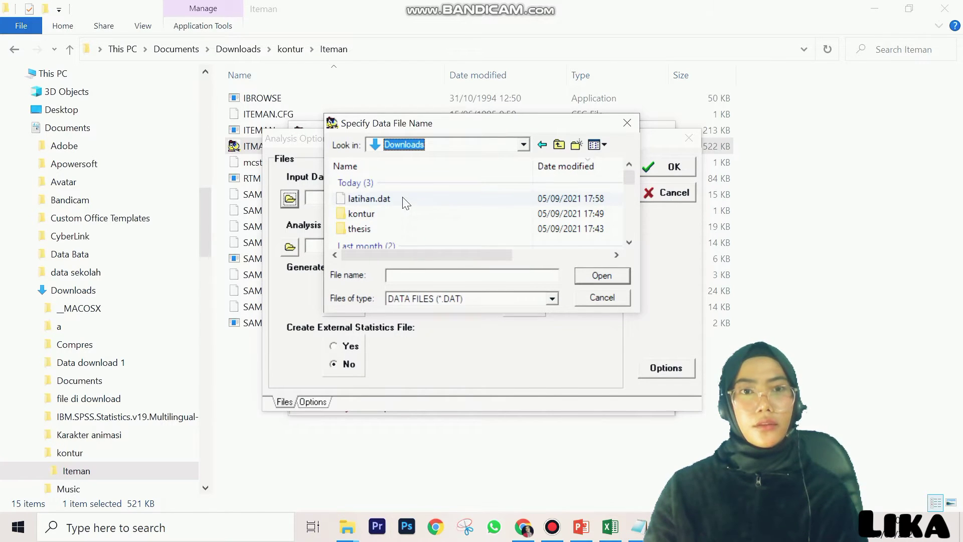
{"action": "double_click", "coordinate": [404, 199]}
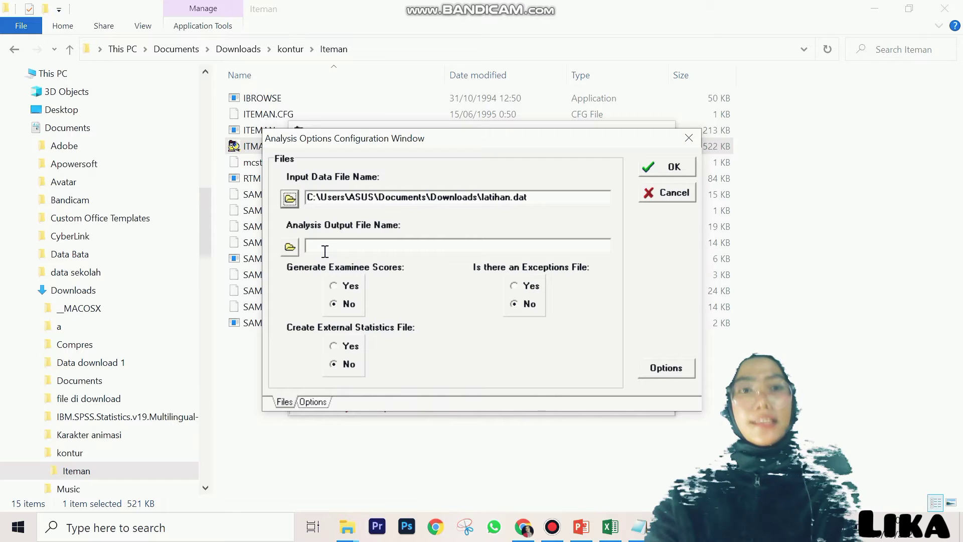
{"action": "left_click", "coordinate": [325, 249]}
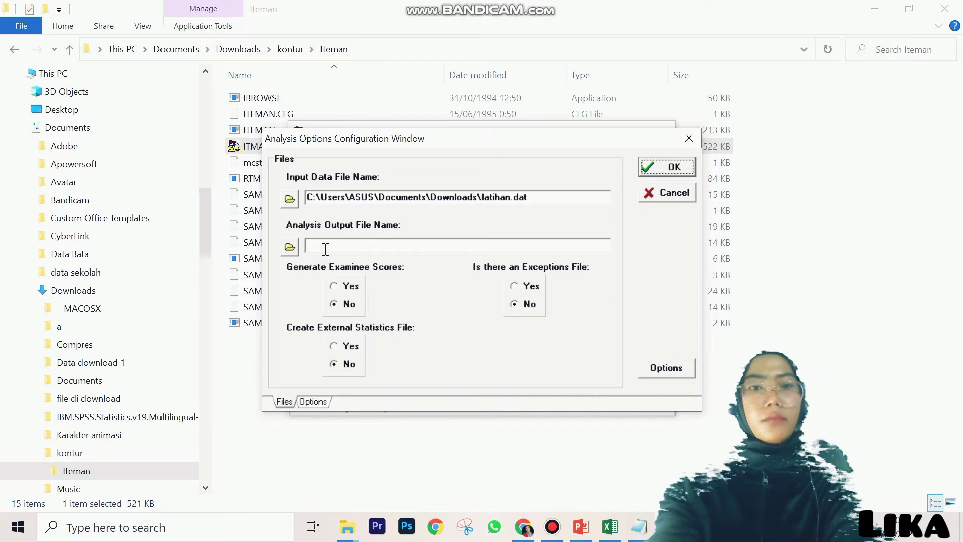
{"action": "type", "text": "lati"}
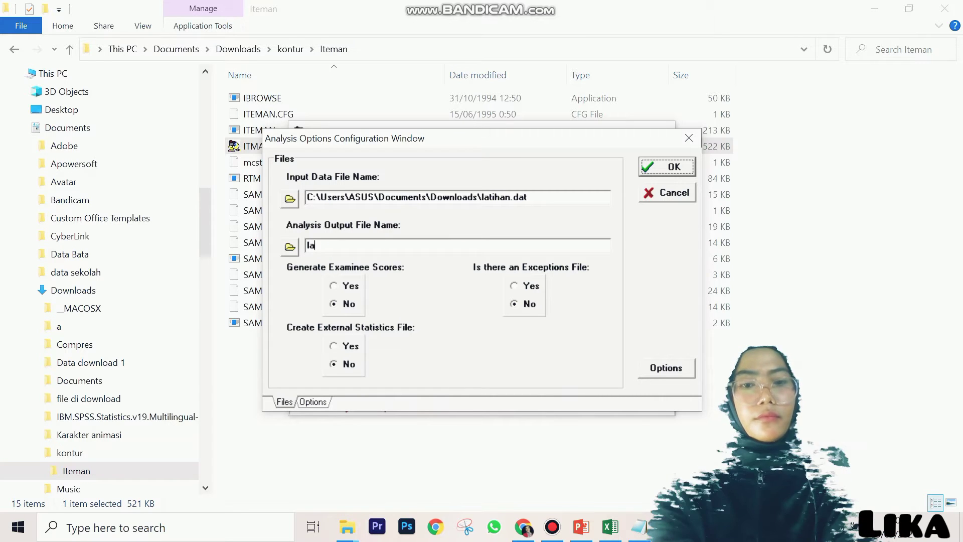
{"action": "key", "text": "BackSpace"}
{"action": "type", "text": "ihan"}
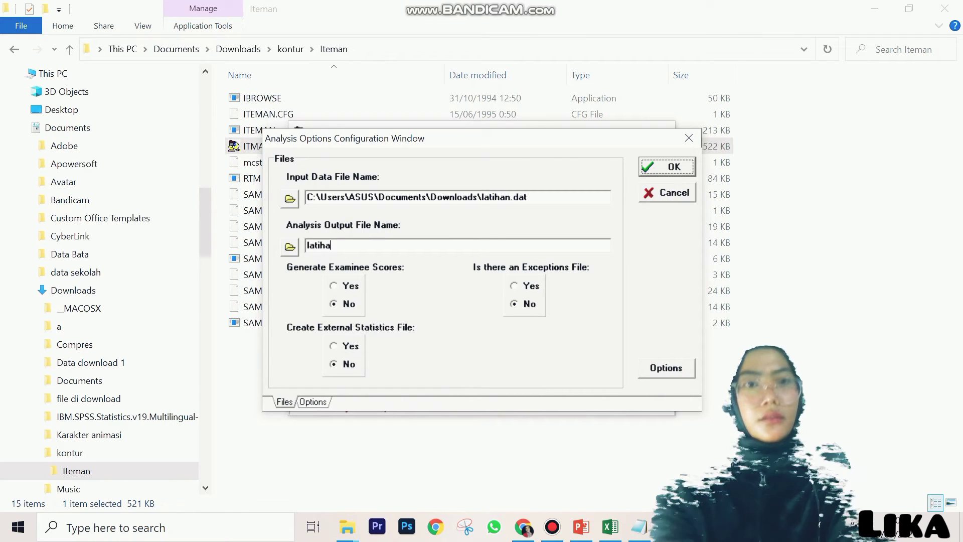
{"action": "key", "text": "BackSpace"}
{"action": "key", "text": "BackSpace"}
{"action": "key", "text": "BackSpace"}
{"action": "key", "text": "BackSpace"}
{"action": "key", "text": "BackSpace"}
{"action": "key", "text": "BackSpace"}
{"action": "key", "text": "BackSpace"}
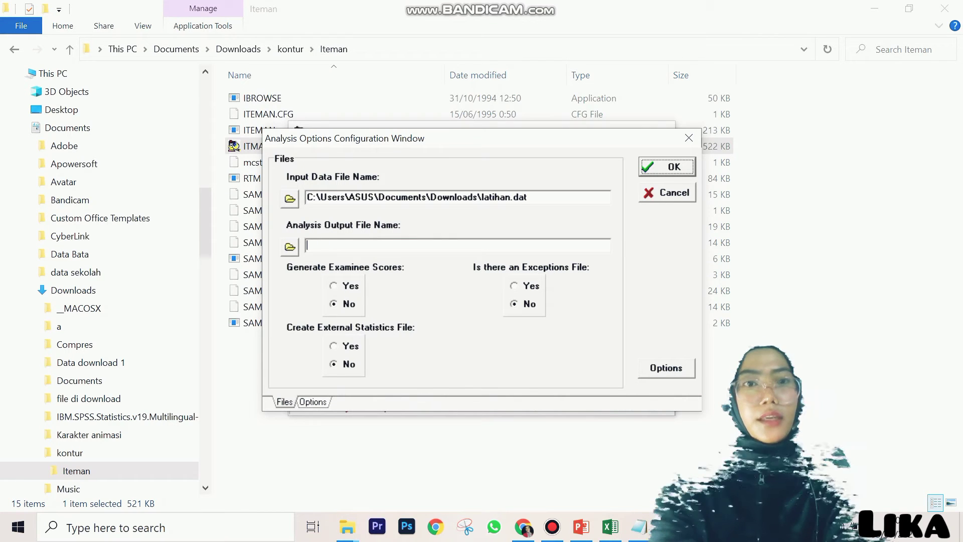
Step: Name the analysis output outputlika, turn on examinee score generation and accept the configuration with its preset analysis options
{"action": "type", "text": "outputlika"}
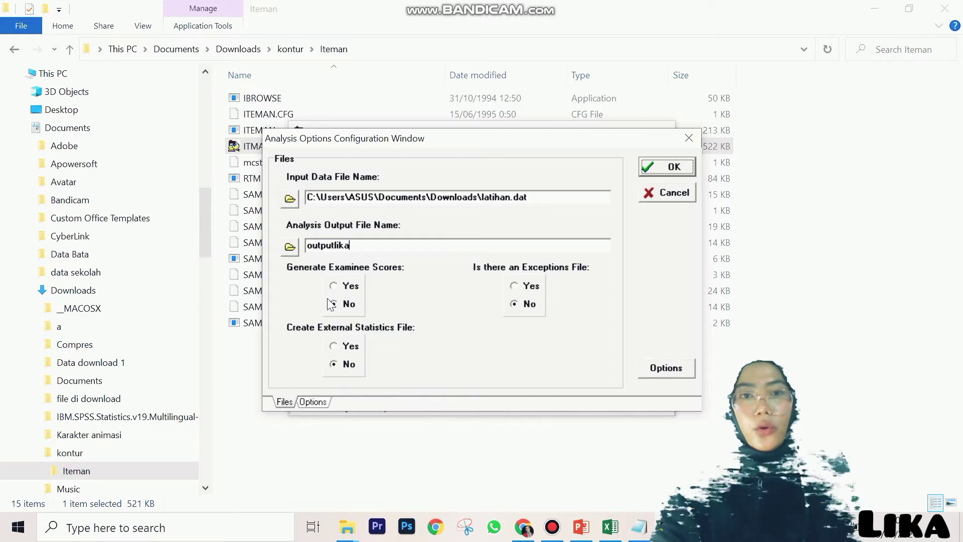
{"action": "left_click", "coordinate": [335, 286]}
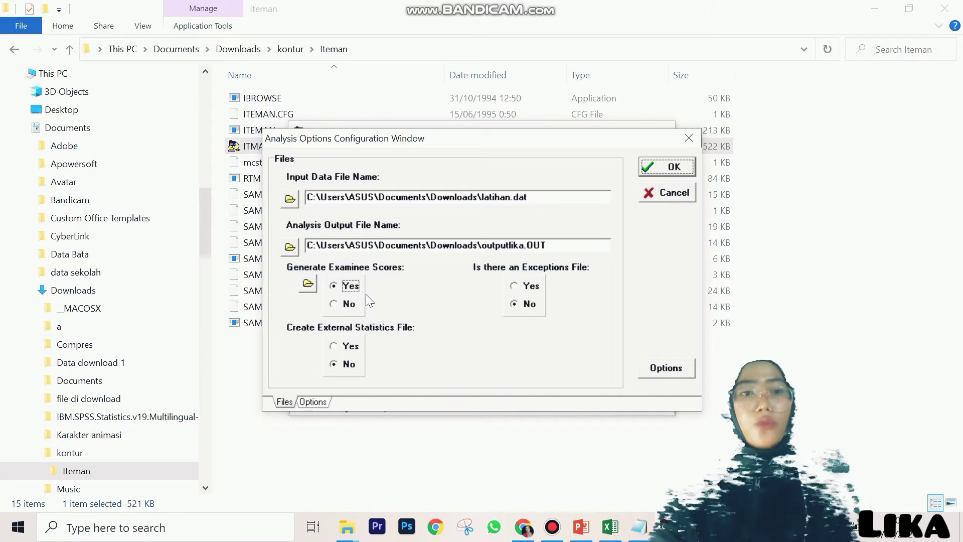
{"action": "left_click", "coordinate": [666, 368]}
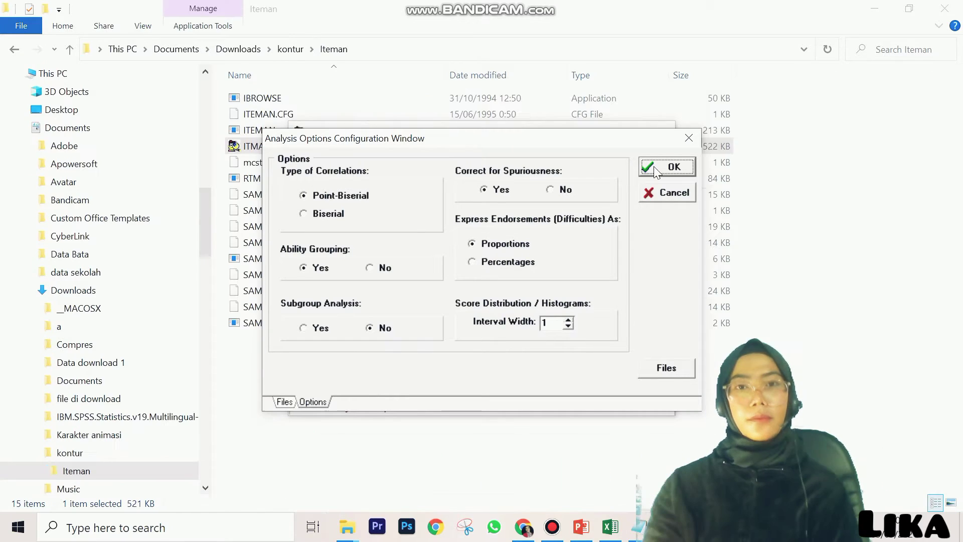
{"action": "left_click", "coordinate": [667, 168]}
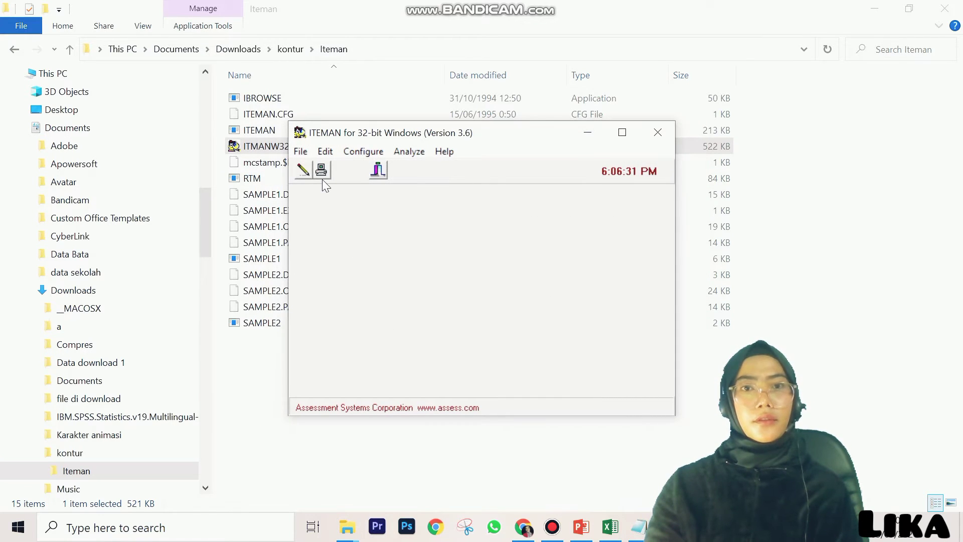
Step: Run the item analysis on latihan.dat and return to File Explorer
{"action": "left_click", "coordinate": [322, 175]}
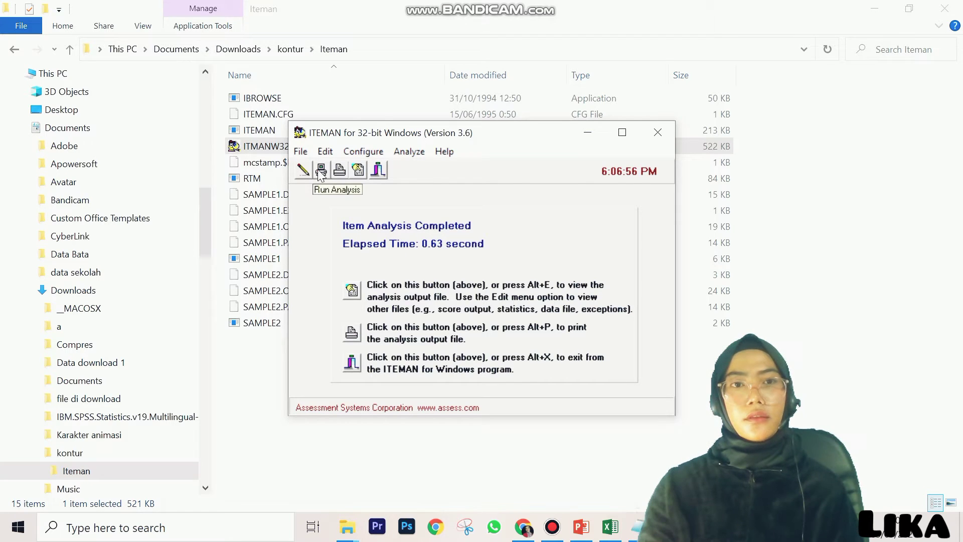
{"action": "left_click", "coordinate": [322, 173]}
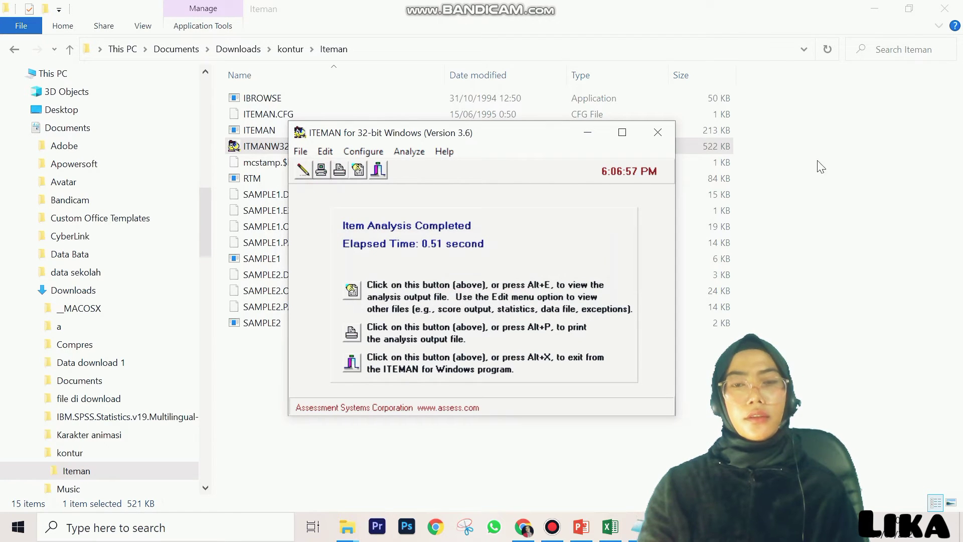
{"action": "left_click", "coordinate": [763, 382]}
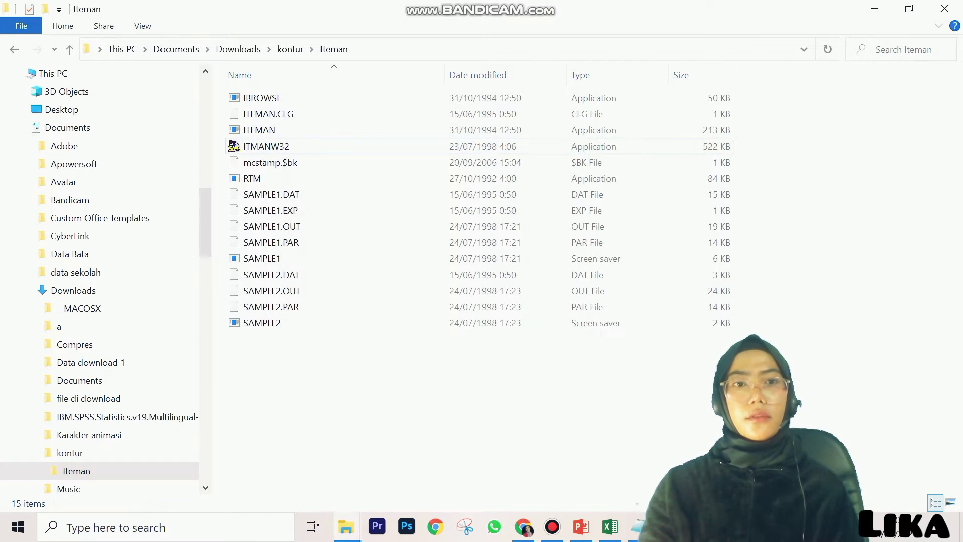
Step: Open outputlika.OUT from the Downloads folder in Notepad, making Notepad the default app for .OUT files
{"action": "left_click_drag", "start_coordinate": [203, 193], "coordinate": [204, 98]}
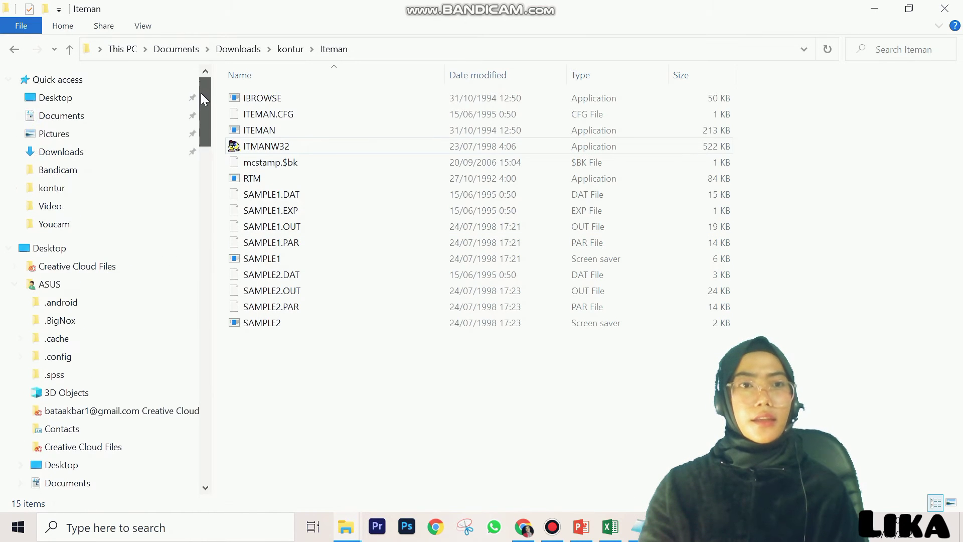
{"action": "left_click", "coordinate": [49, 151]}
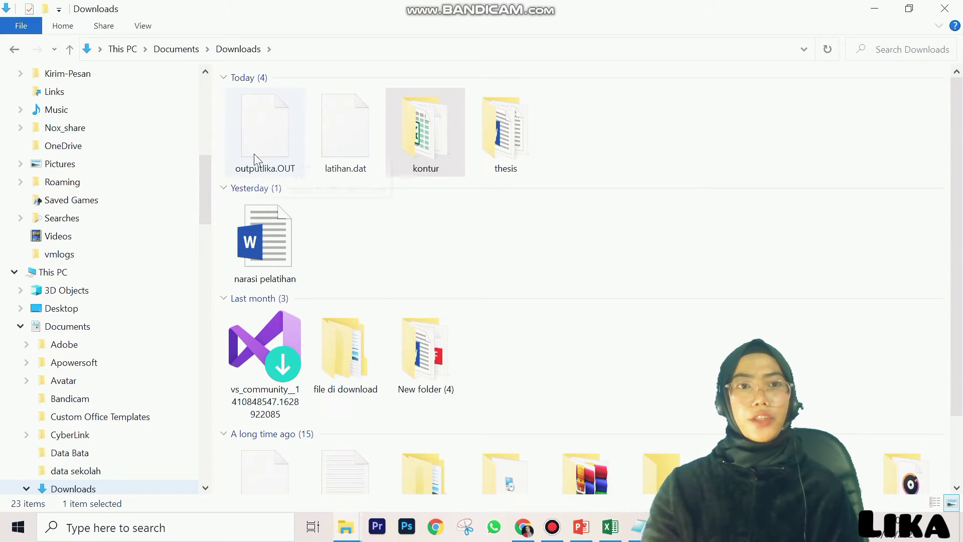
{"action": "left_click", "coordinate": [261, 137]}
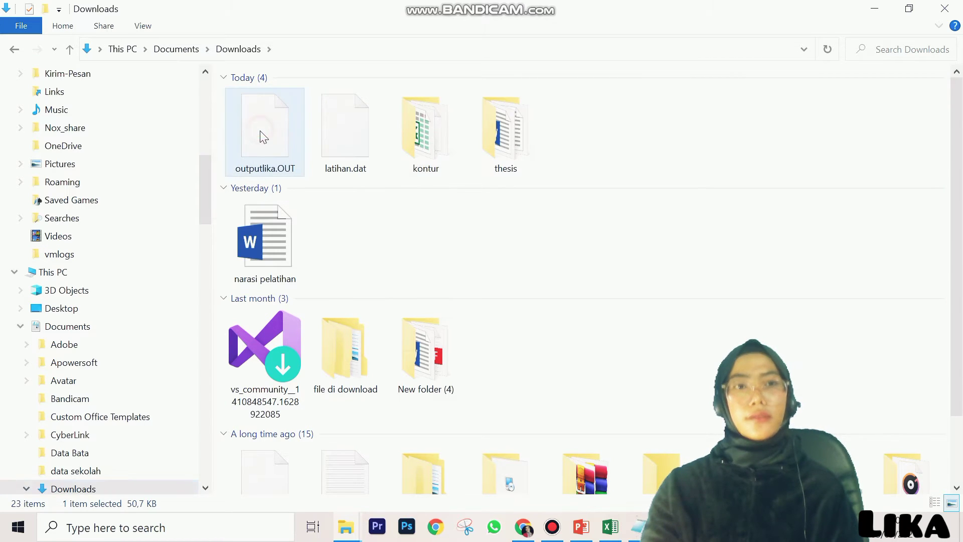
{"action": "right_click", "coordinate": [263, 136]}
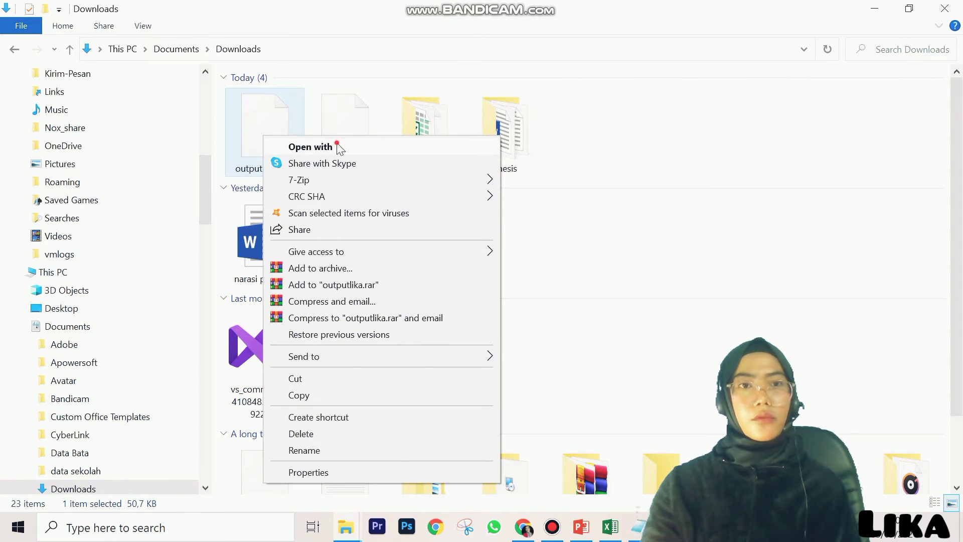
{"action": "left_click", "coordinate": [338, 147]}
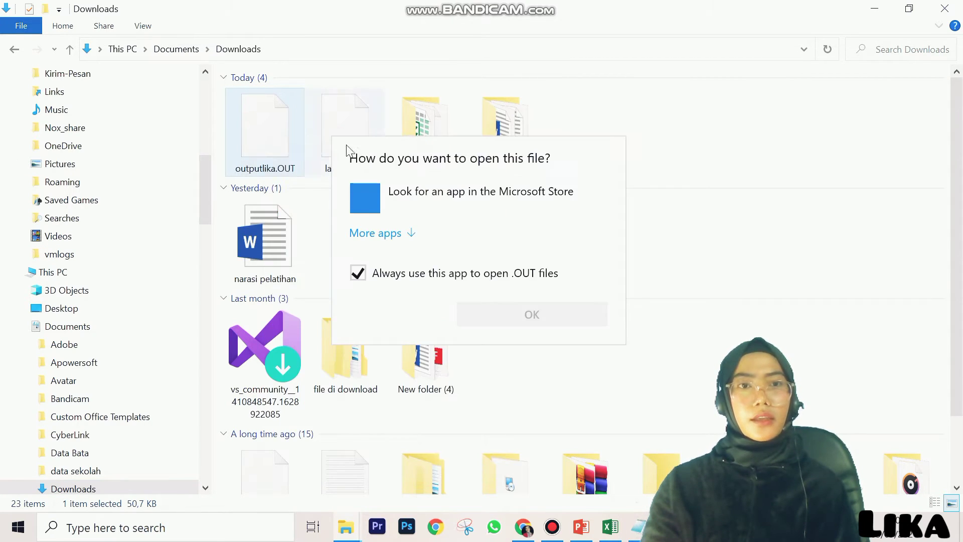
{"action": "left_click", "coordinate": [409, 233]}
{"action": "scroll", "coordinate": [502, 377], "scroll_direction": "down", "scroll_amount": 3}
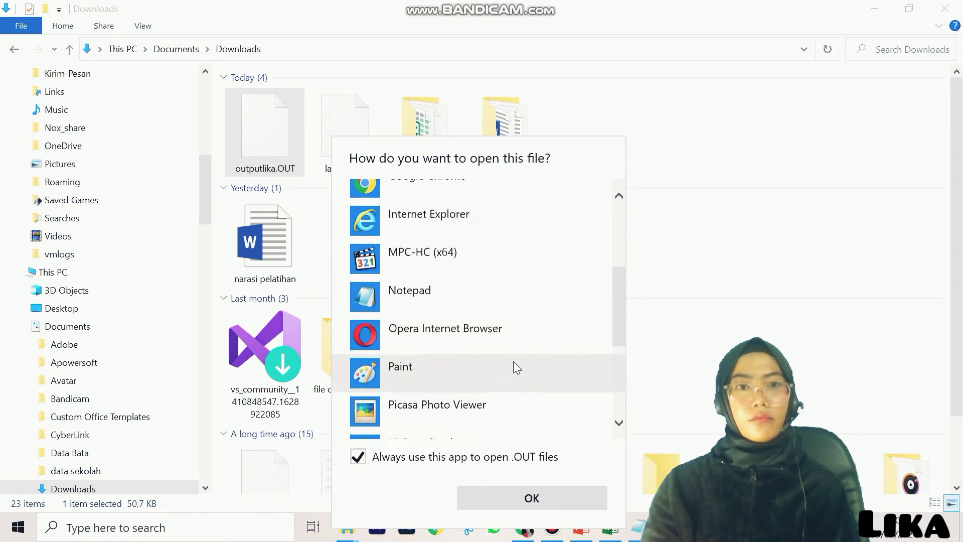
{"action": "scroll", "coordinate": [513, 361], "scroll_direction": "down", "scroll_amount": 2}
{"action": "scroll", "coordinate": [483, 294], "scroll_direction": "up", "scroll_amount": 2}
{"action": "left_click", "coordinate": [451, 321]}
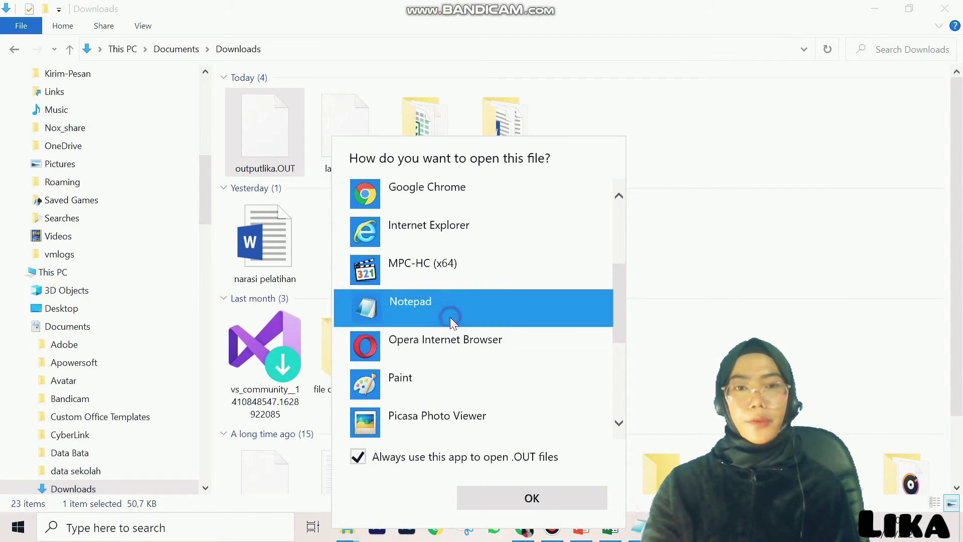
{"action": "left_click", "coordinate": [577, 497]}
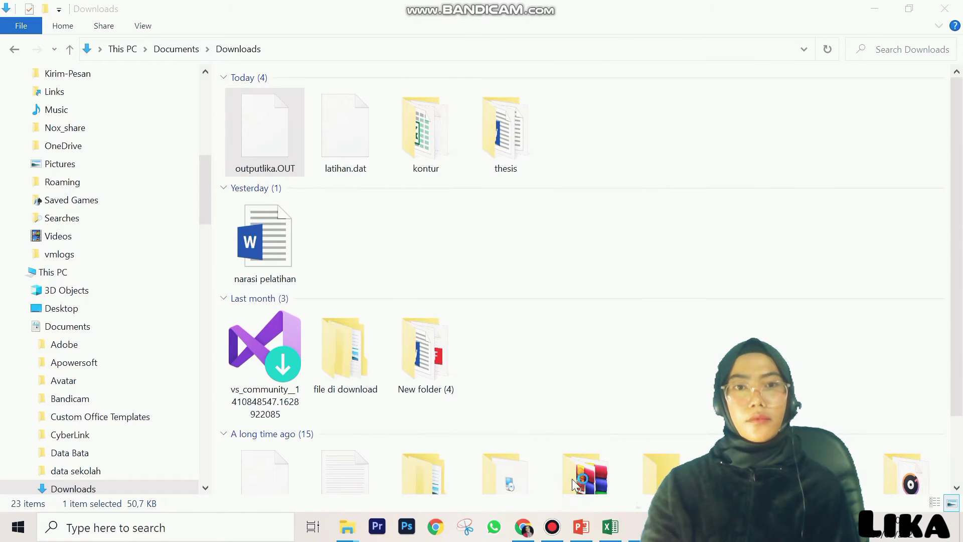
Step: Look through the outputlika report, from the item and alternative statistics of the first items down to the scale statistics
{"action": "scroll", "coordinate": [505, 286], "scroll_direction": "down", "scroll_amount": 15}
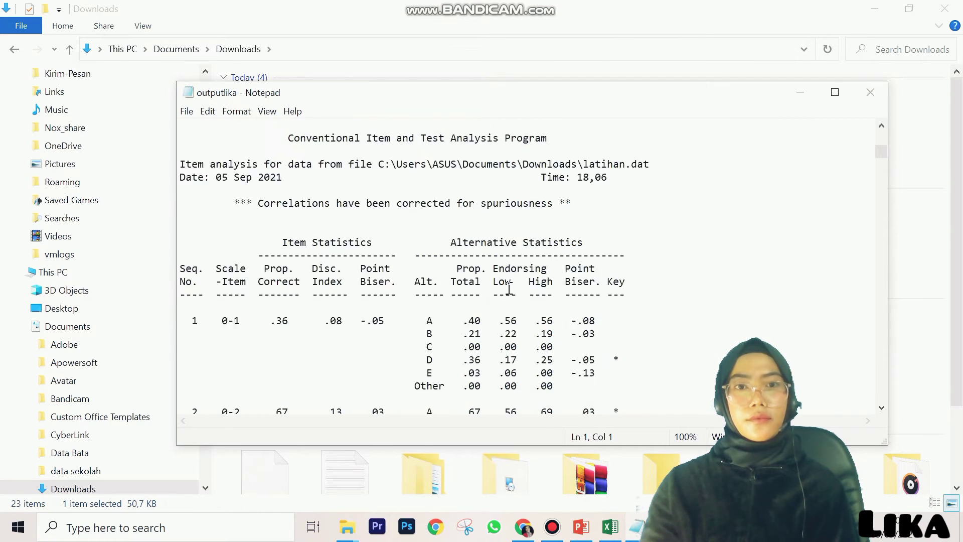
{"action": "scroll", "coordinate": [509, 289], "scroll_direction": "down", "scroll_amount": 20}
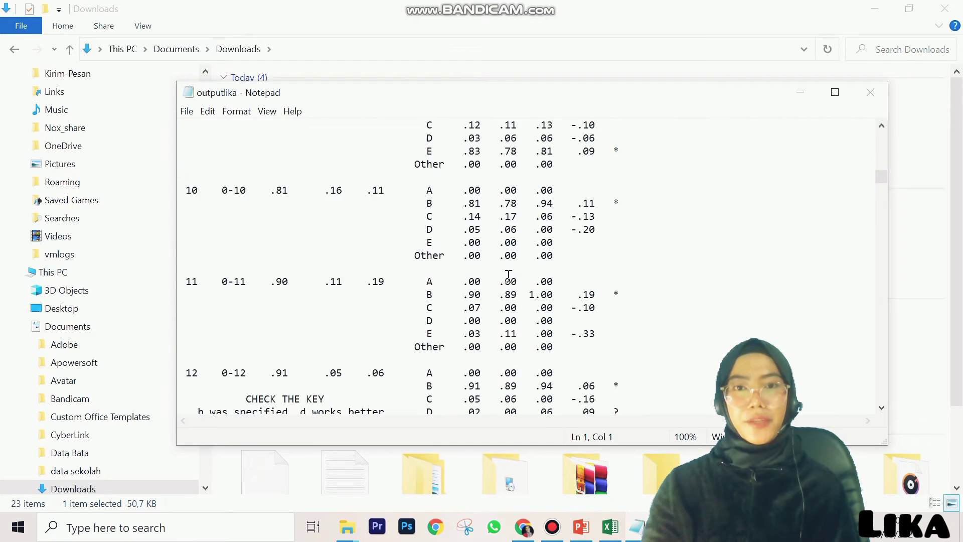
{"action": "scroll", "coordinate": [509, 276], "scroll_direction": "down", "scroll_amount": 20}
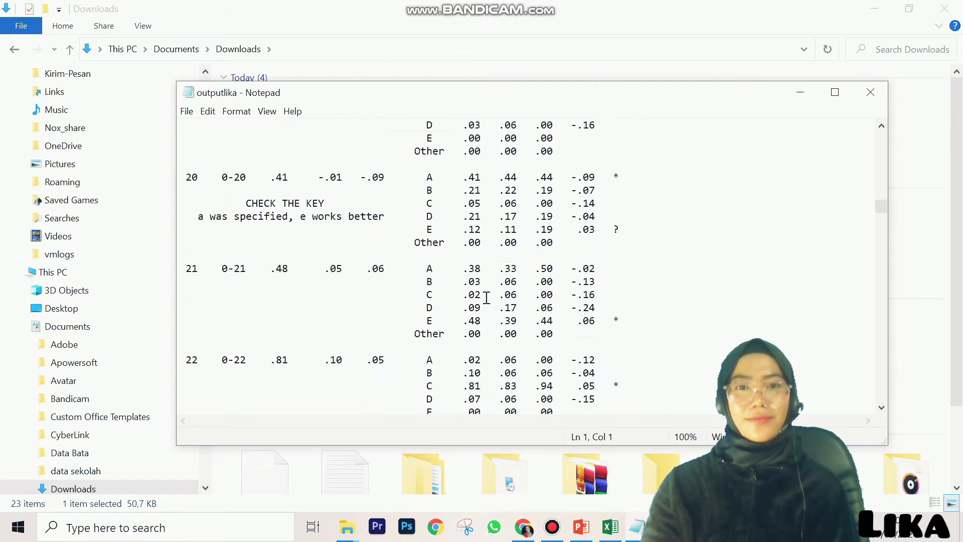
{"action": "scroll", "coordinate": [487, 297], "scroll_direction": "down", "scroll_amount": 12}
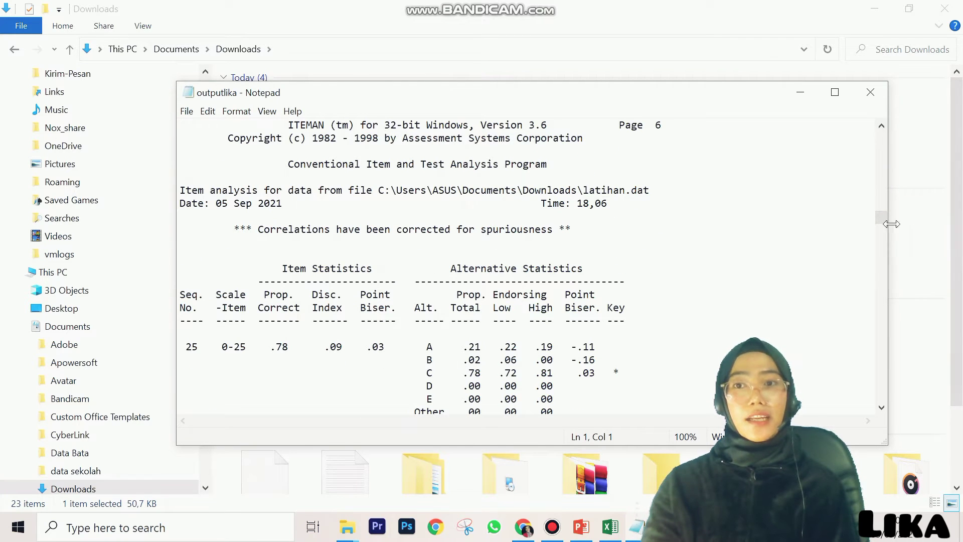
{"action": "left_click_drag", "start_coordinate": [883, 219], "coordinate": [884, 395]}
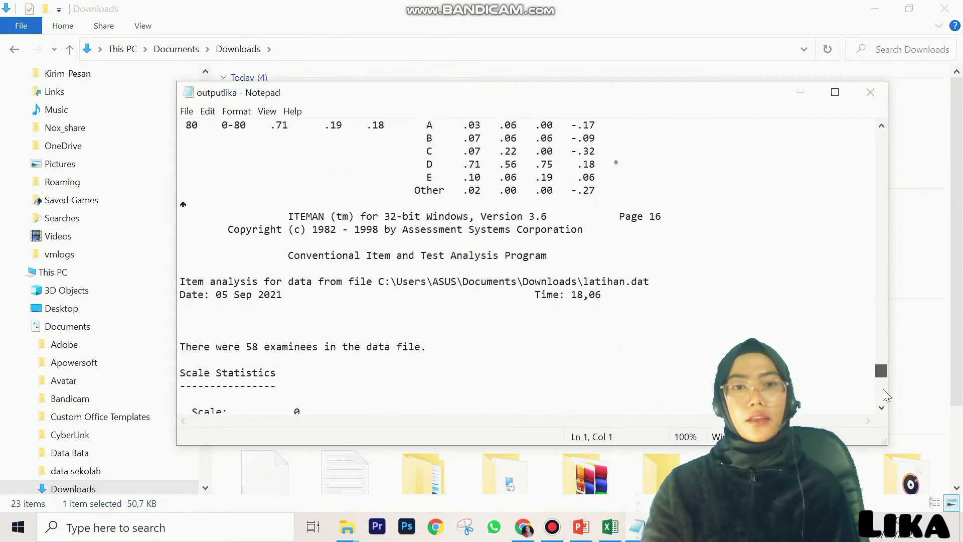
Step: Read the criteria for item difficulty, discrimination index and distractor effectiveness in the kontur practicum module PDF
{"action": "scroll", "coordinate": [884, 395], "scroll_direction": "down", "scroll_amount": 1}
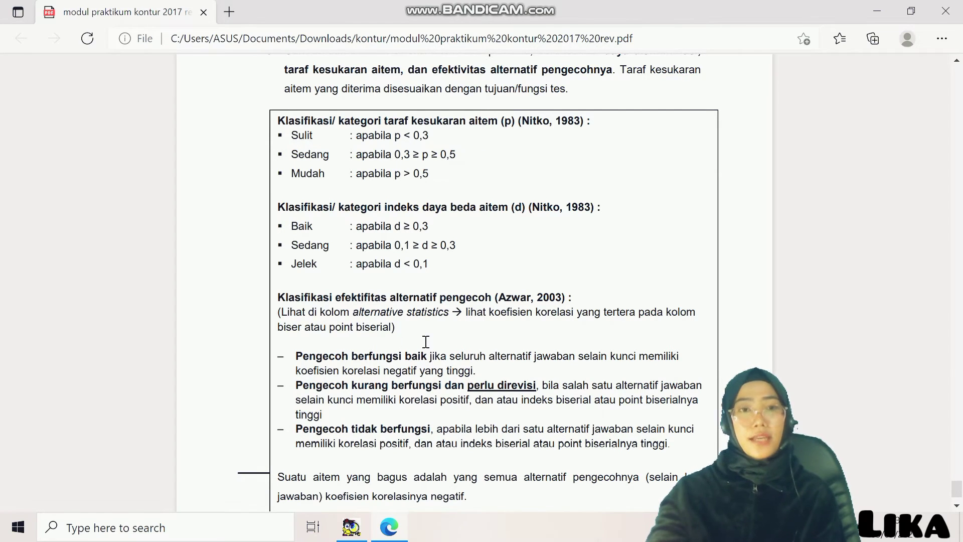
{"action": "scroll", "coordinate": [426, 343], "scroll_direction": "down", "scroll_amount": 1}
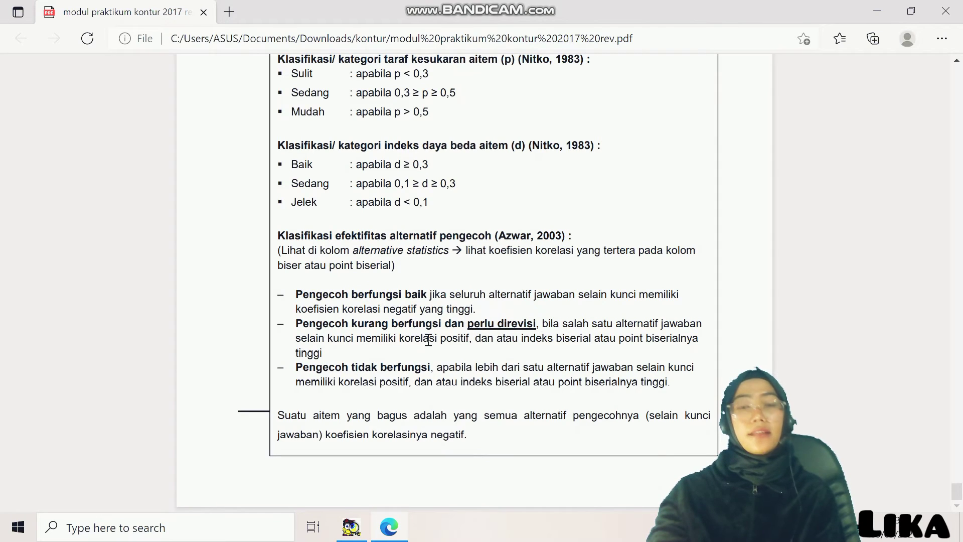